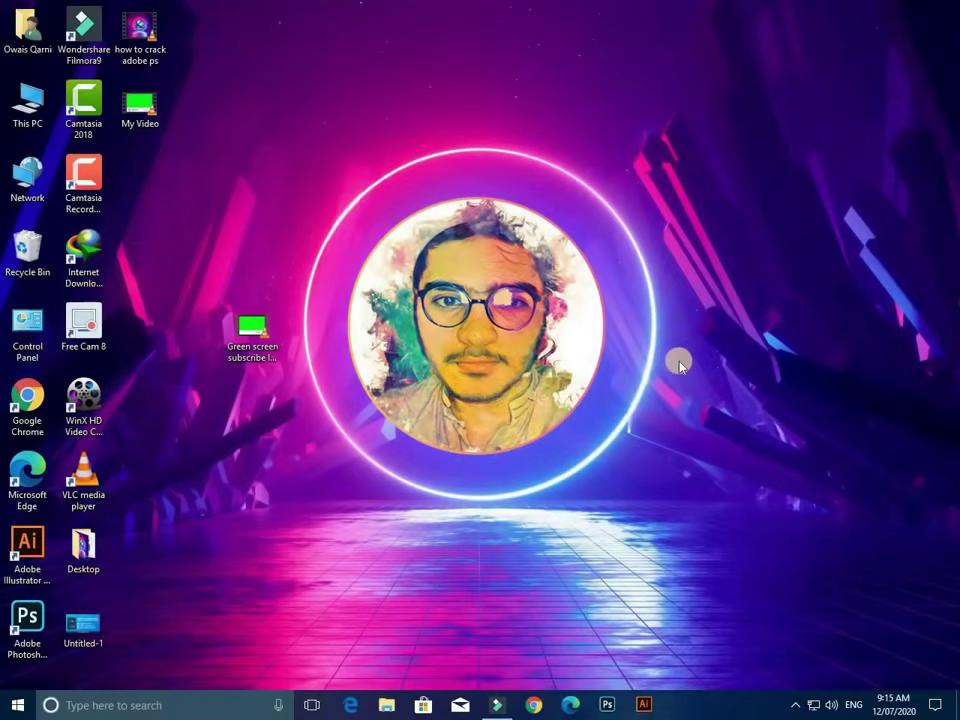
left_click_drag(250, 338, 243, 355)
left_click(298, 411)
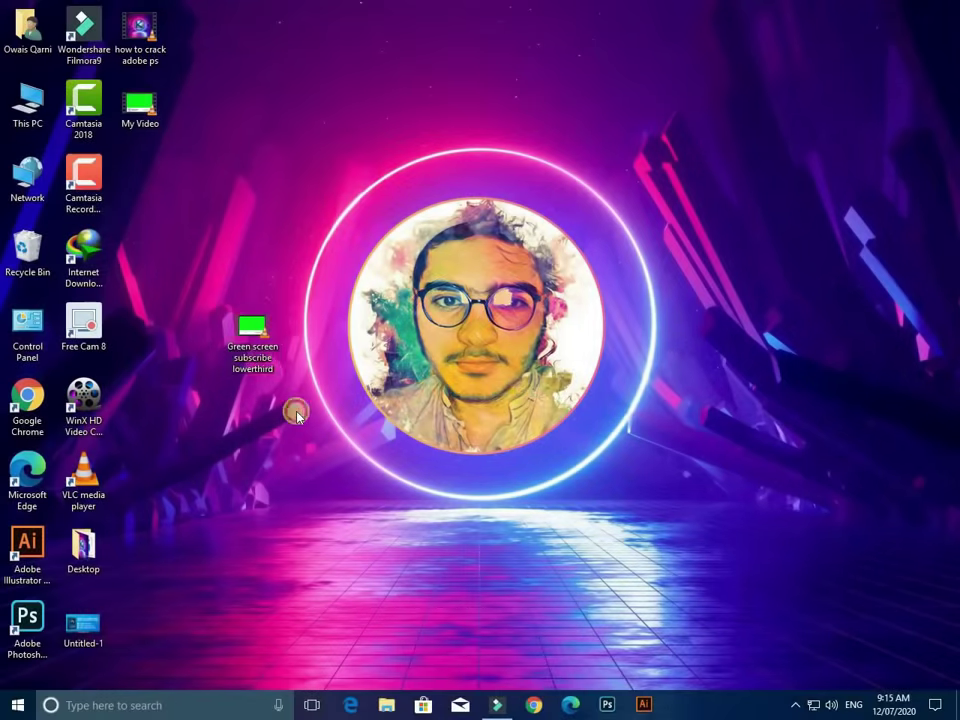
left_click(262, 362)
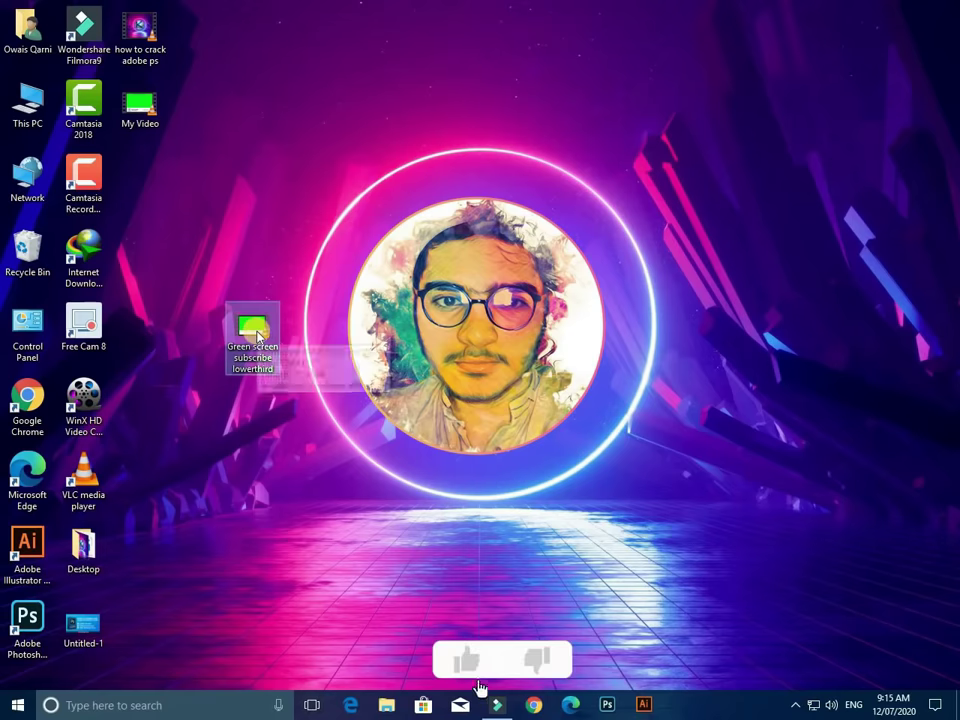
double_click(248, 332)
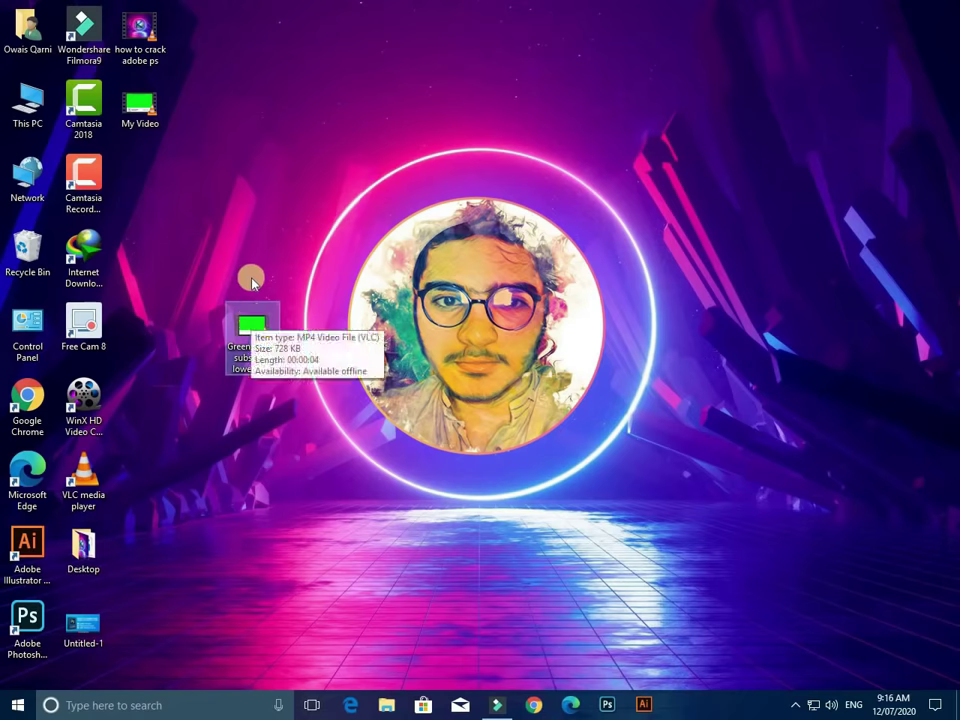
left_click(251, 278)
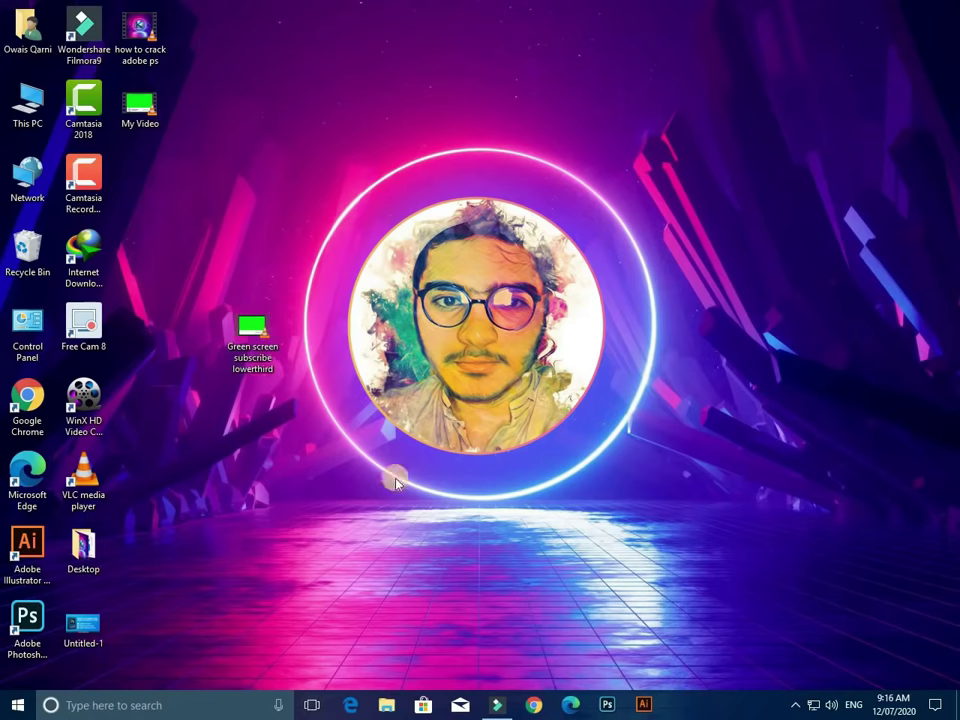
- Switch to Filmora and import the Green screen subscribe lowerthird video from the Desktop into the project media
left_click(492, 706)
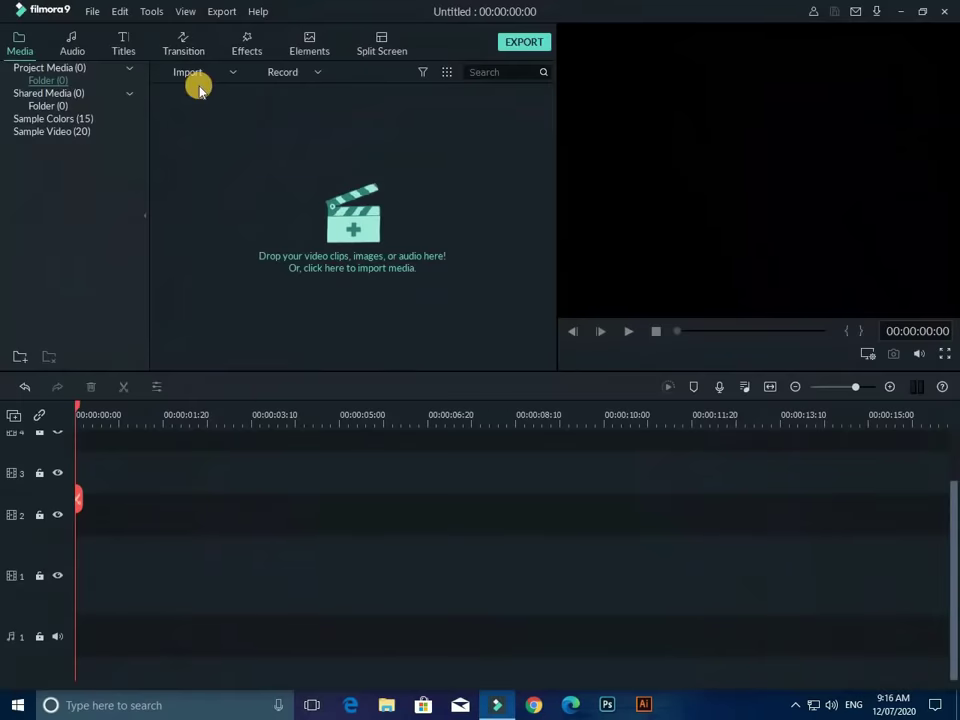
left_click(190, 72)
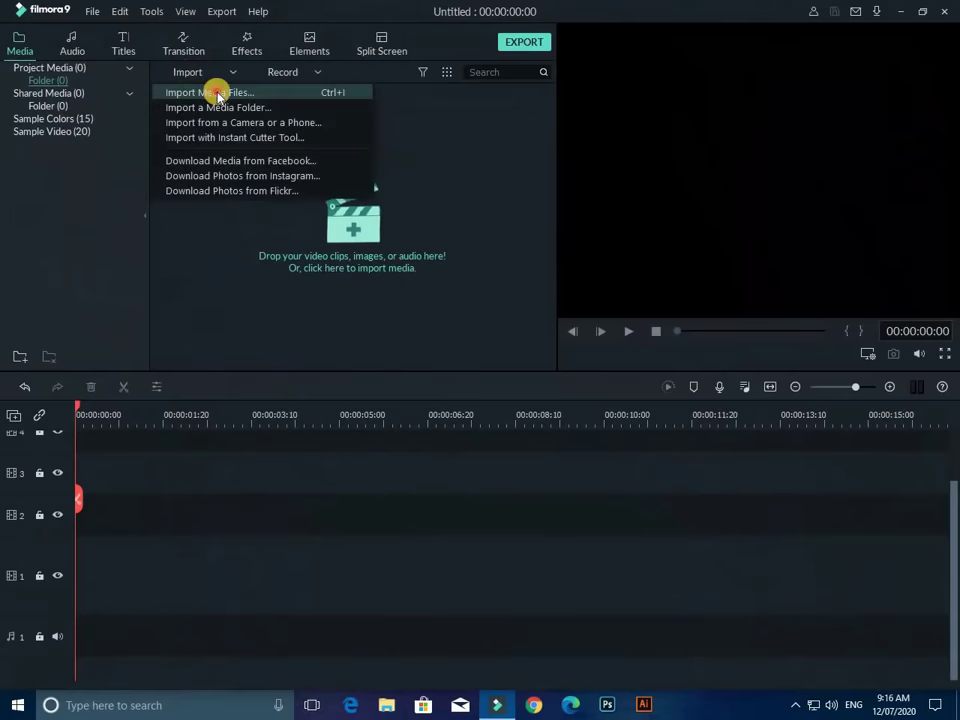
left_click(217, 93)
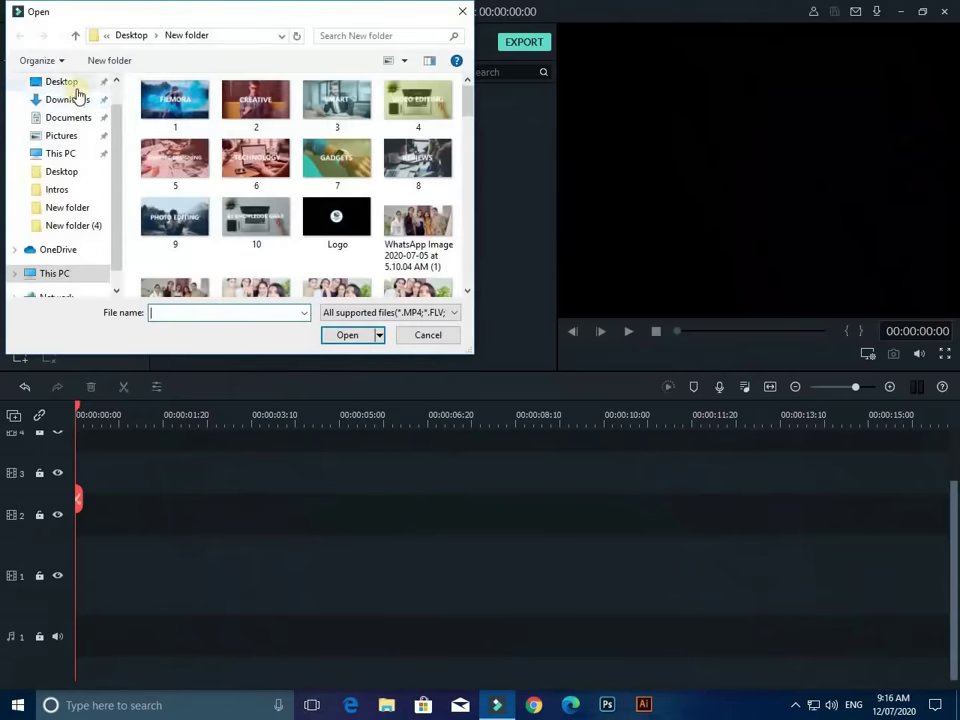
left_click(72, 84)
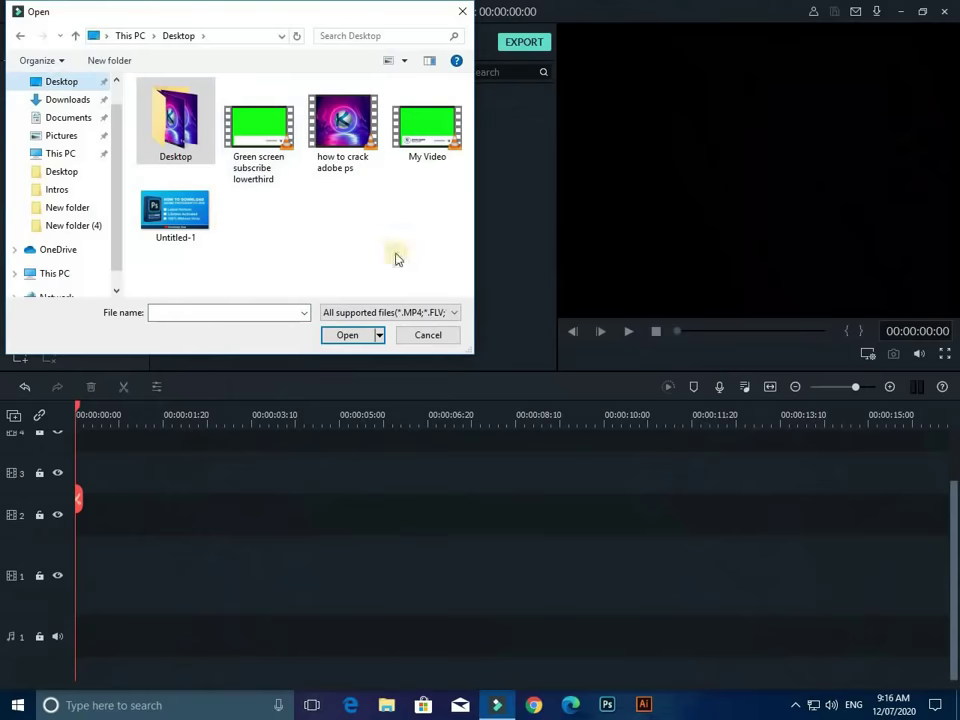
double_click(245, 130)
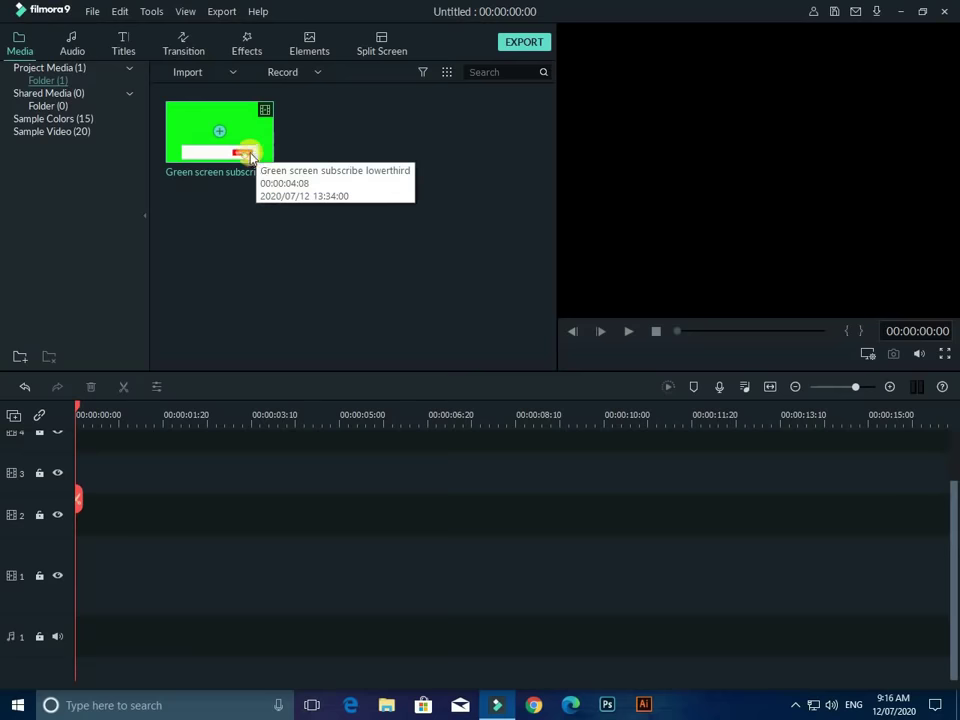
- Import the Logo image from a subfolder of the Desktop folder into the project media
left_click(188, 76)
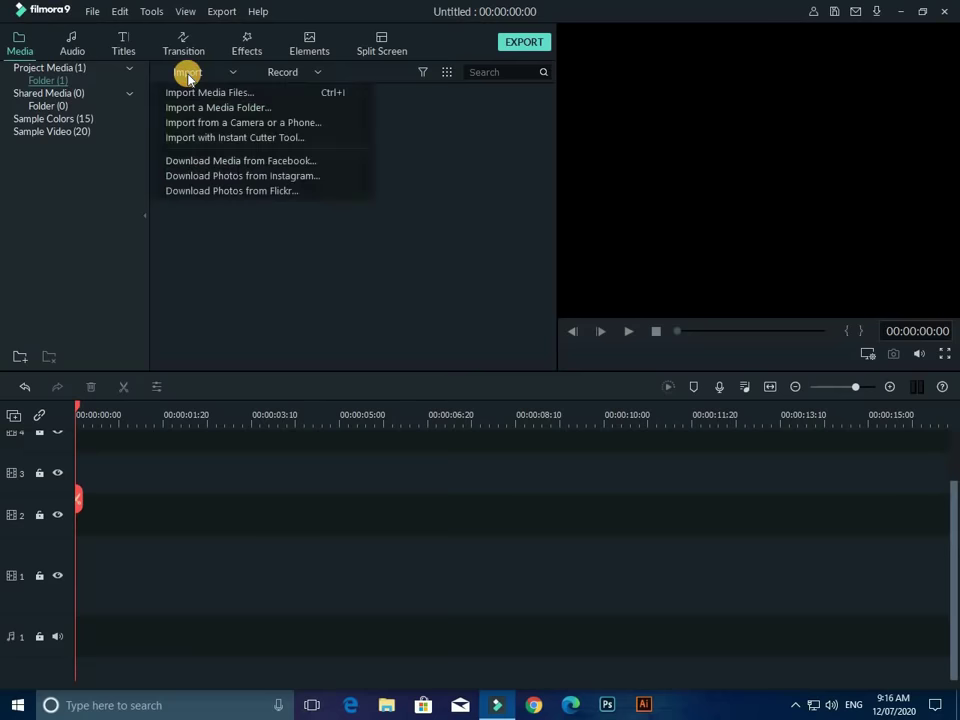
left_click(196, 91)
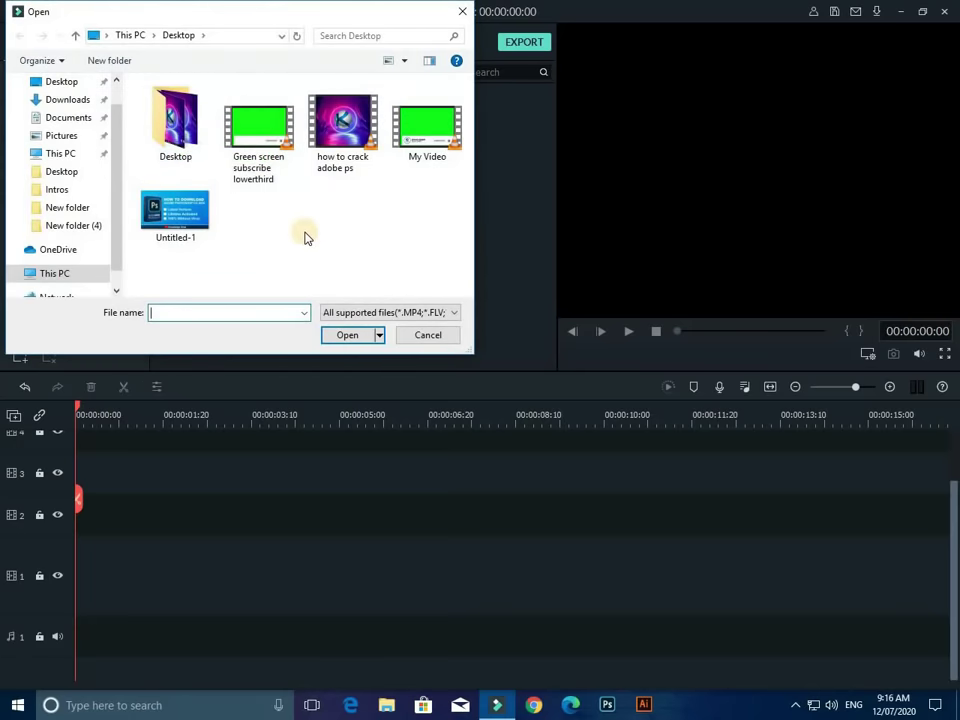
double_click(169, 146)
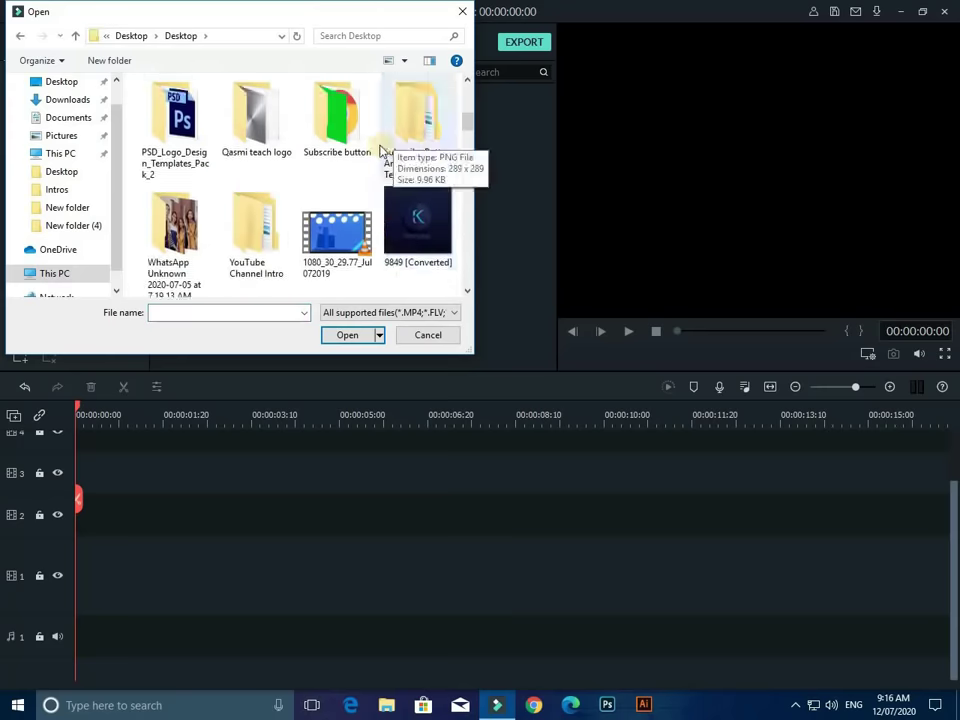
double_click(380, 150)
double_click(330, 212)
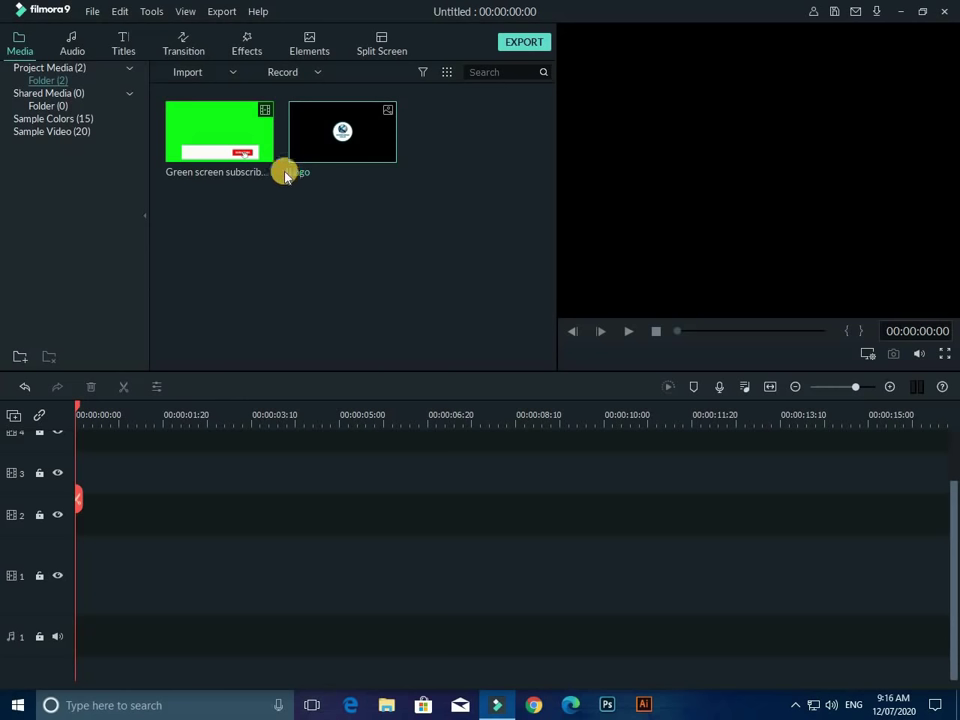
- Add the green screen subscribe clip to video track 1 and return the playhead to the start
left_click(255, 152)
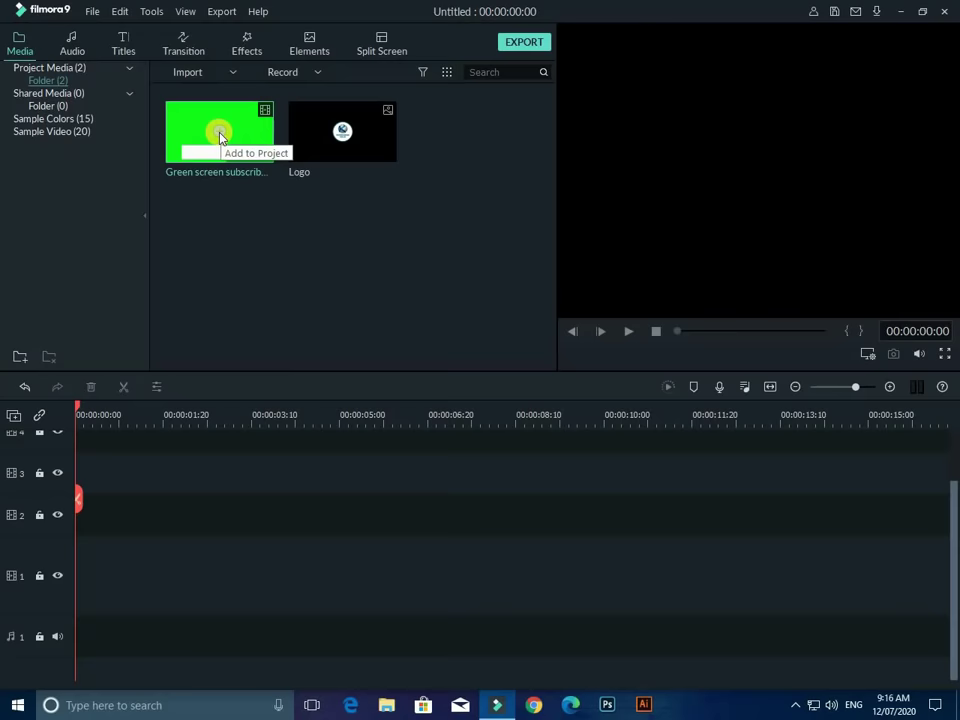
left_click(220, 133)
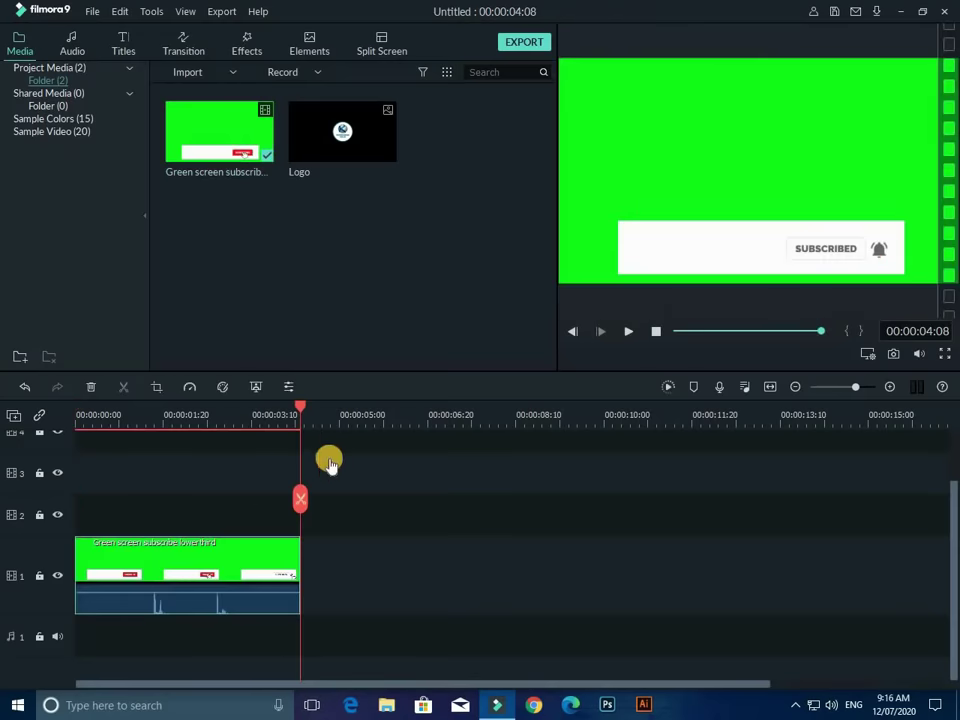
left_click_drag(298, 407, 69, 414)
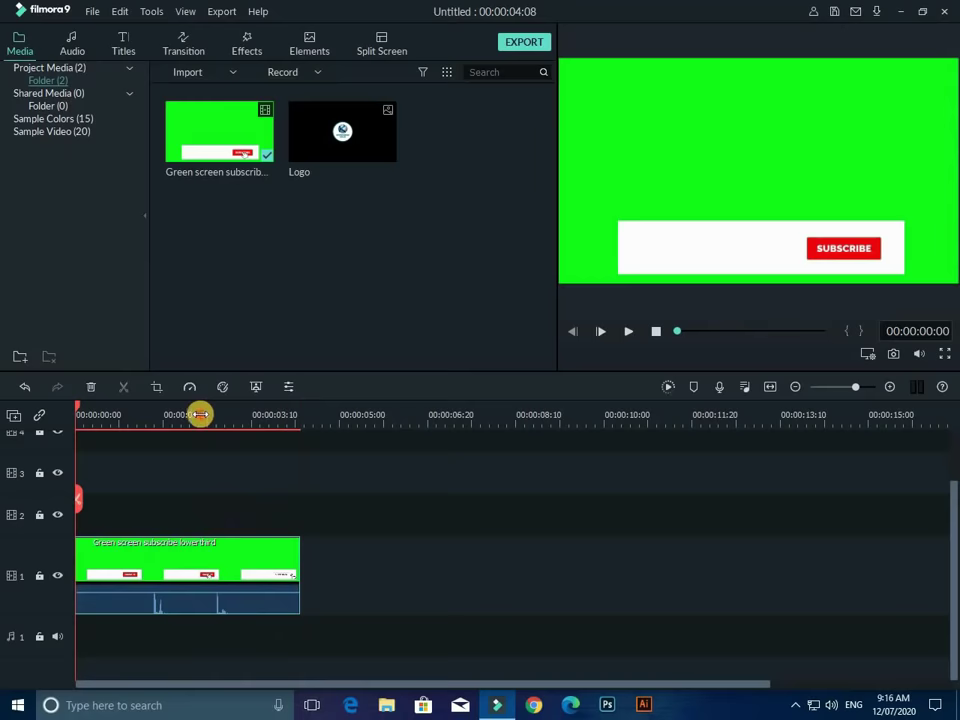
- Place the Logo image at the start of video track 2 and trim it to the length of the green screen clip
left_click_drag(200, 414, 228, 418)
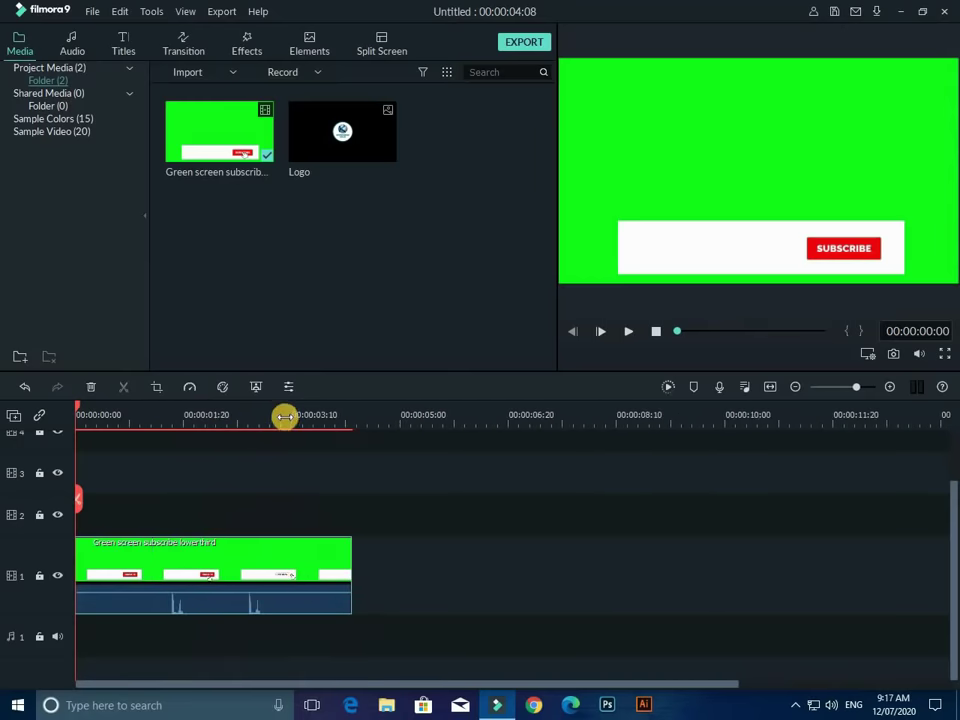
left_click_drag(364, 137, 80, 510)
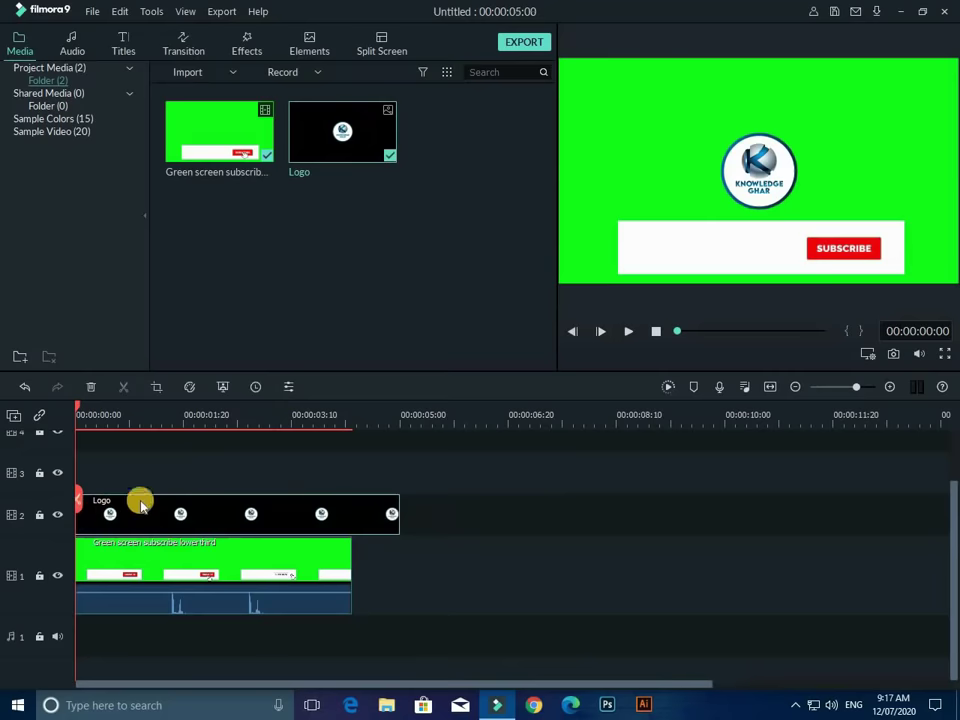
left_click_drag(397, 515, 352, 522)
- Move the playhead to 00:00:02:10 and lock video track 1 holding the green screen clip
left_click(80, 414)
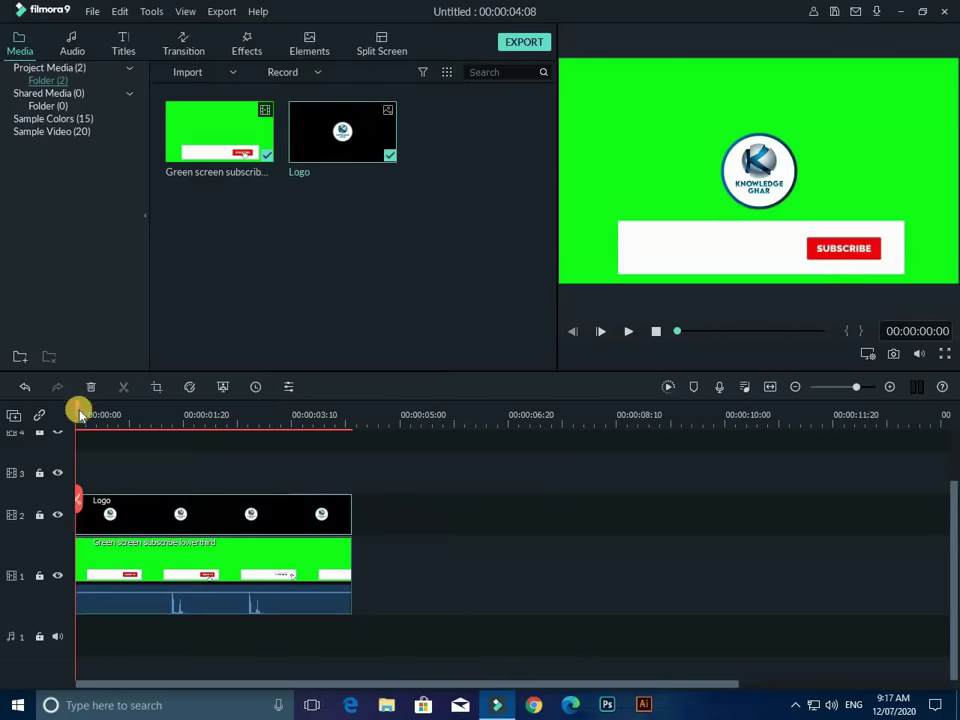
left_click_drag(78, 411, 226, 452)
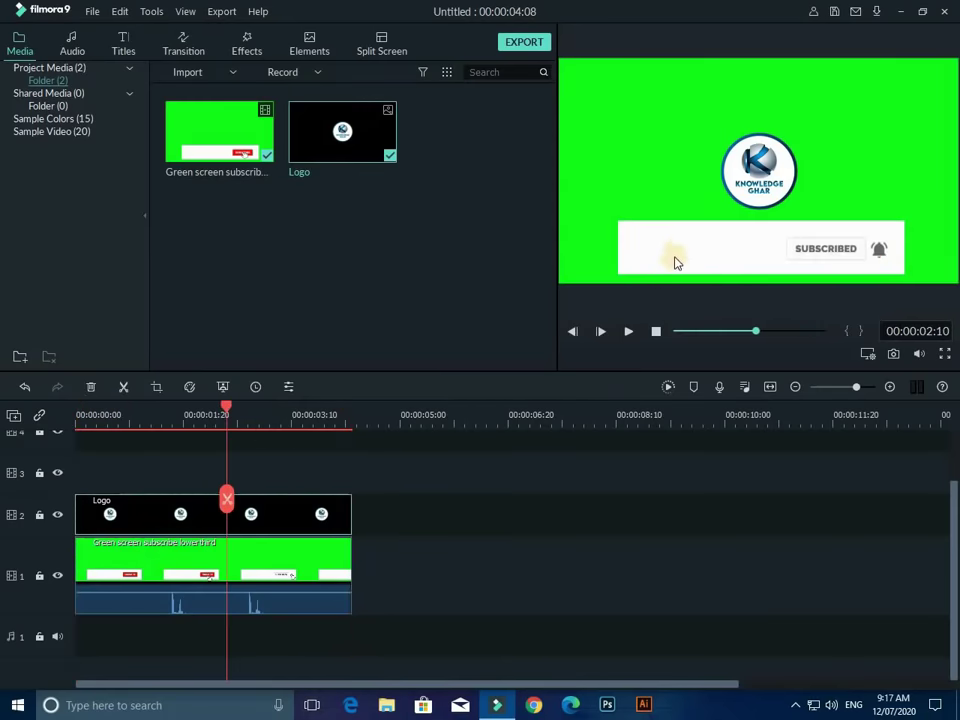
left_click(172, 570)
left_click(40, 577)
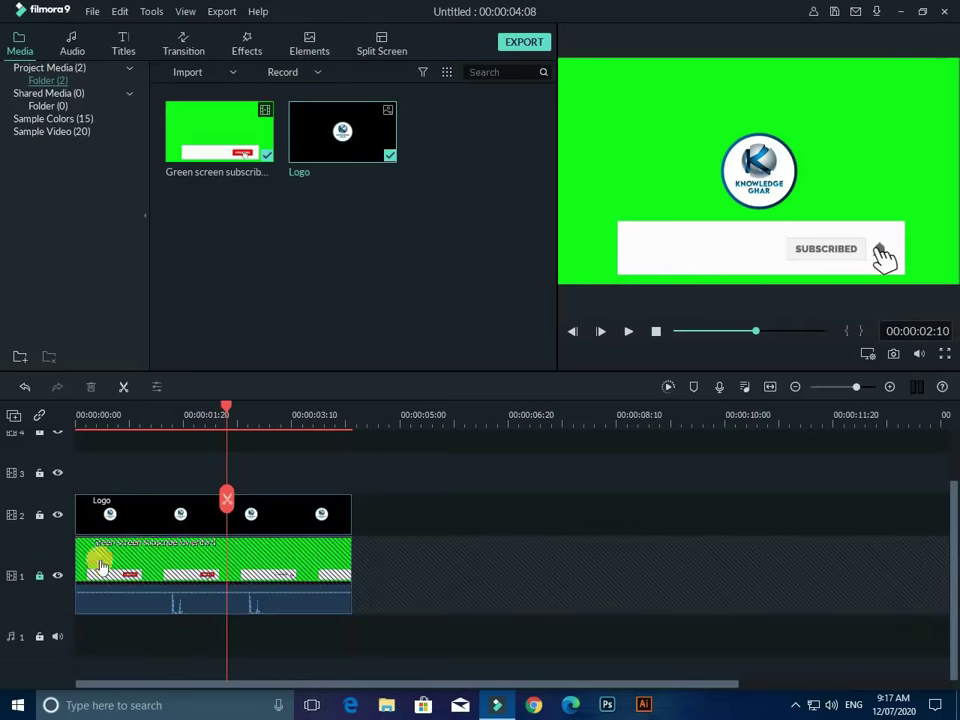
- Shrink the logo in the preview and position it at the left end of the white subscribe bar
left_click(753, 180)
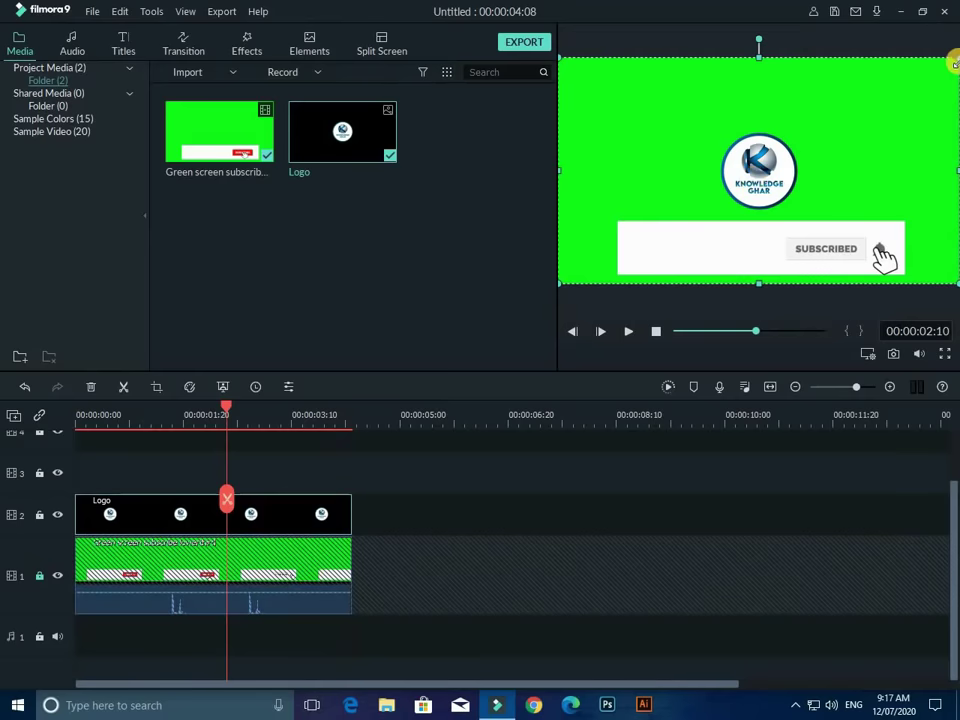
left_click_drag(955, 55, 716, 191)
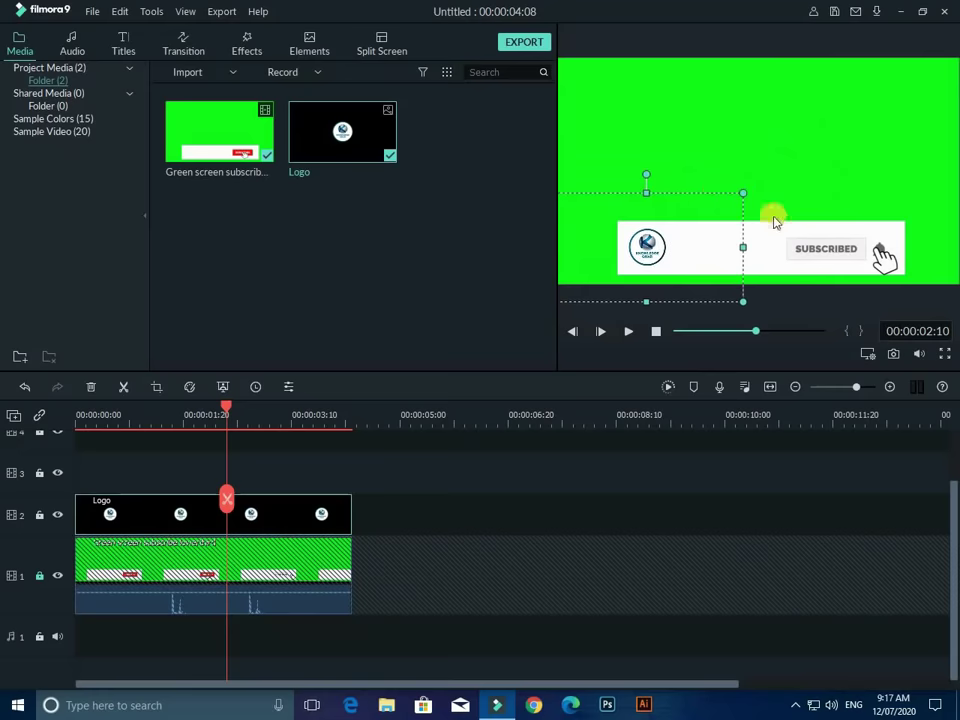
left_click(789, 180)
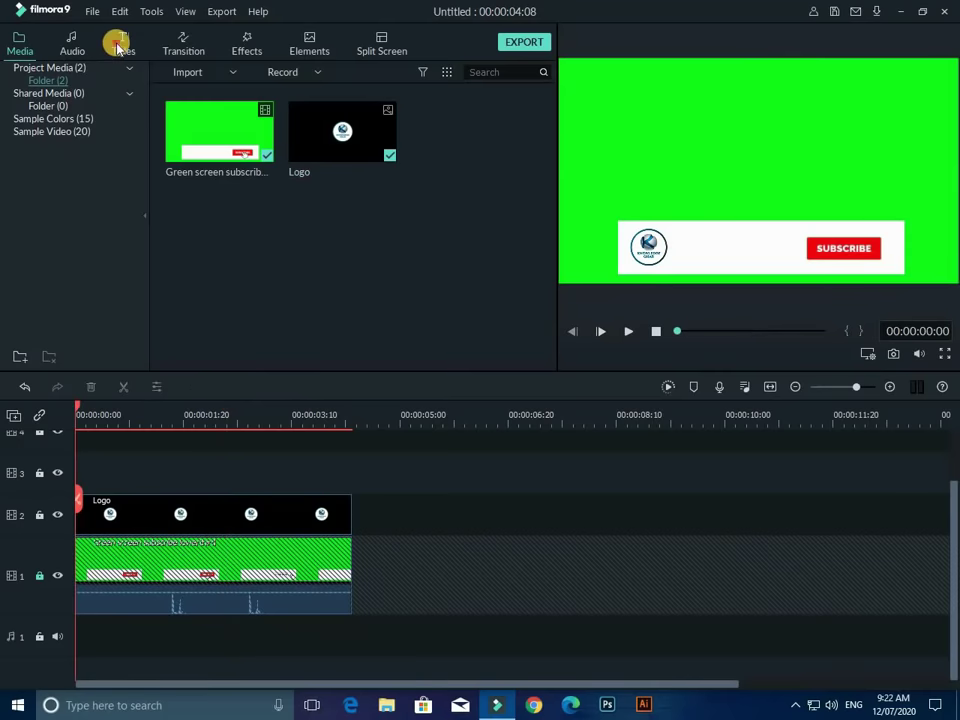
- Add the Default Lowerthird title at the start of video track 3 and trim it to match the logo clip's length
left_click(118, 47)
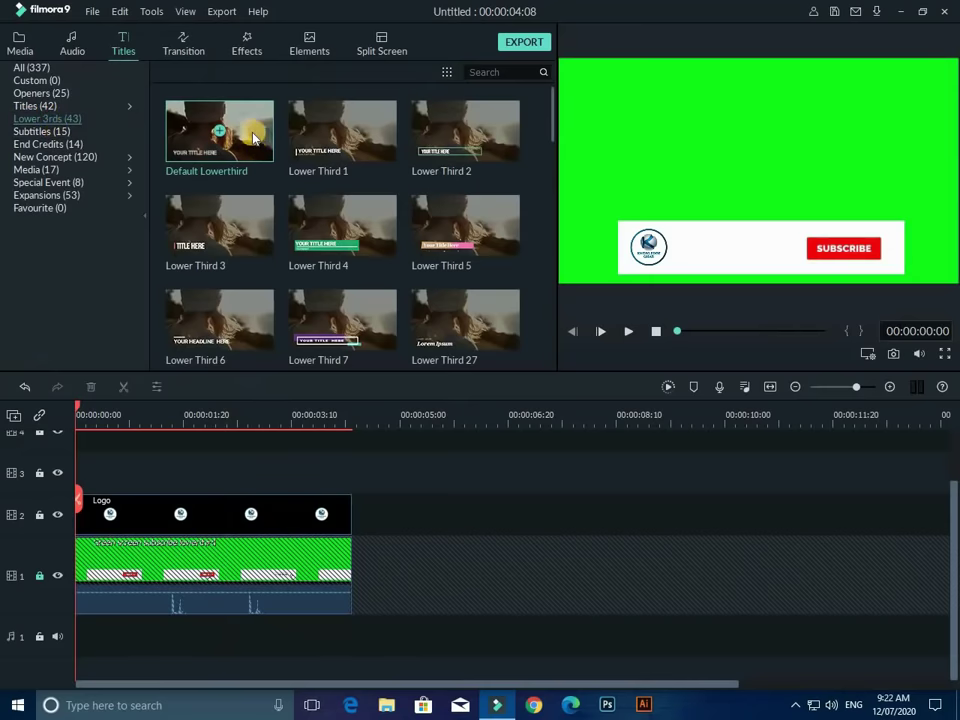
left_click_drag(247, 137, 90, 481)
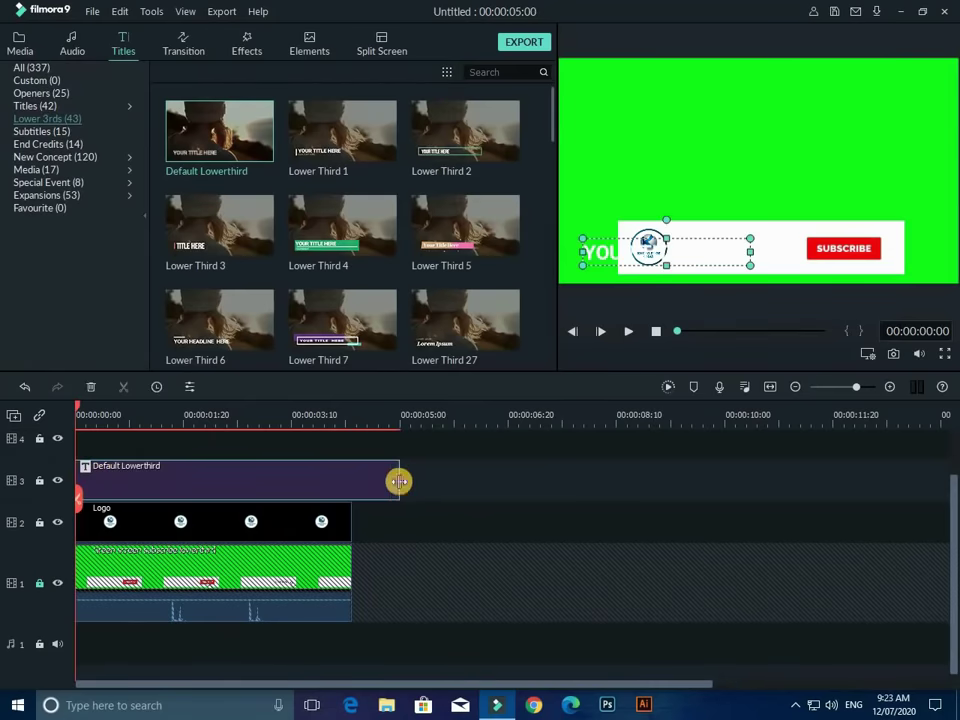
left_click_drag(399, 481, 351, 487)
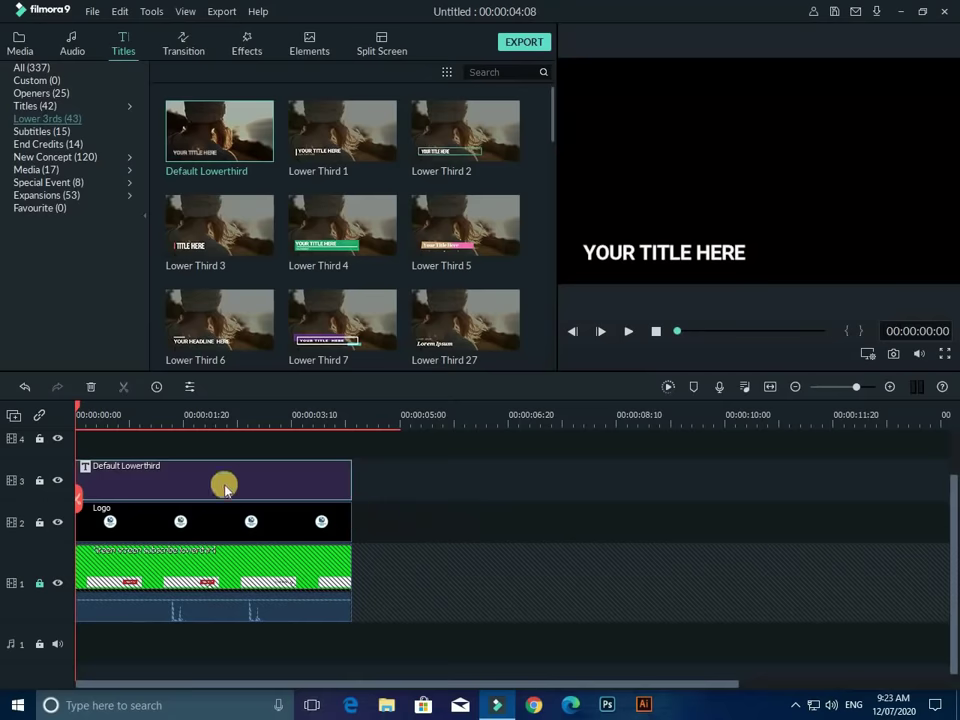
- Open the lower third title in the advanced text editor and set its text fill color to black
double_click(166, 474)
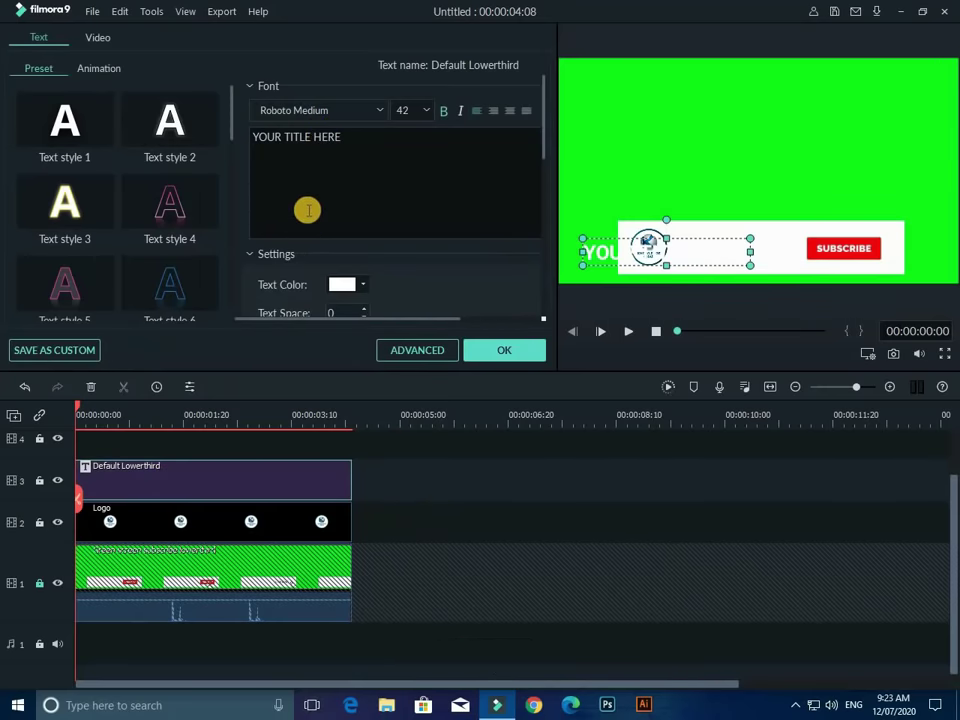
left_click(408, 351)
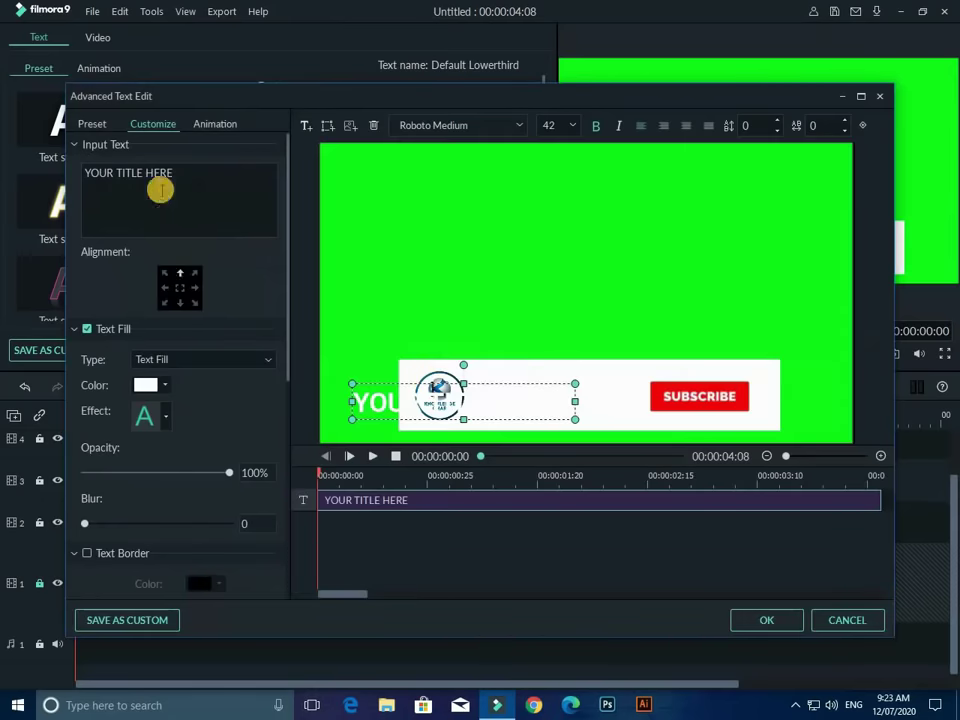
left_click_drag(180, 171, 86, 172)
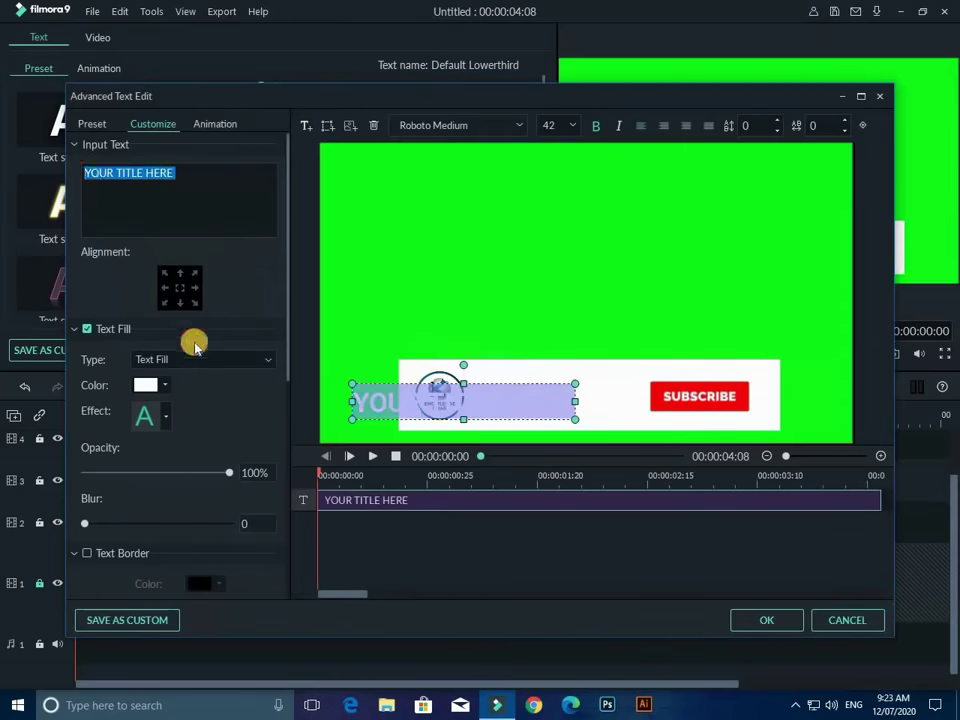
left_click(165, 384)
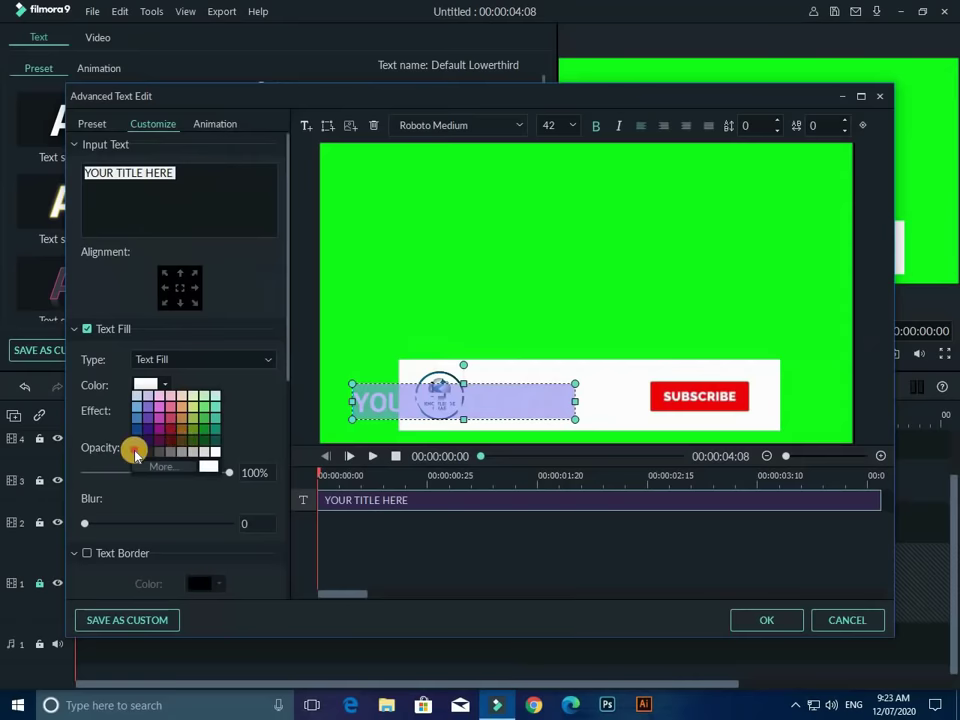
left_click(136, 451)
left_click(189, 196)
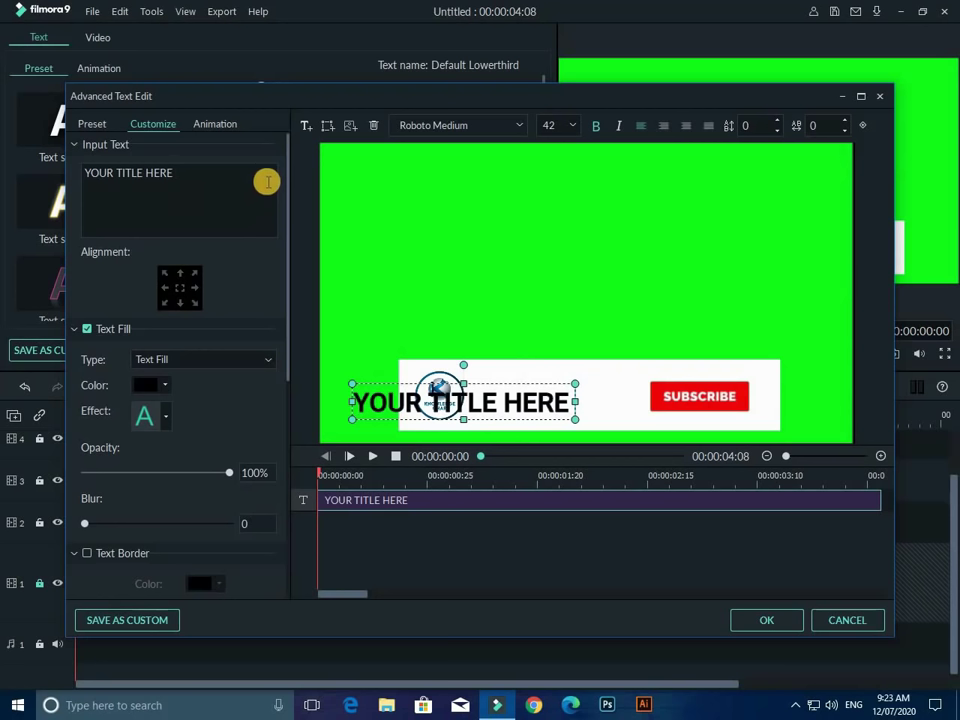
- Select the entire placeholder title text and set its font to LEMON MILK Regular
left_click_drag(210, 173, 137, 171)
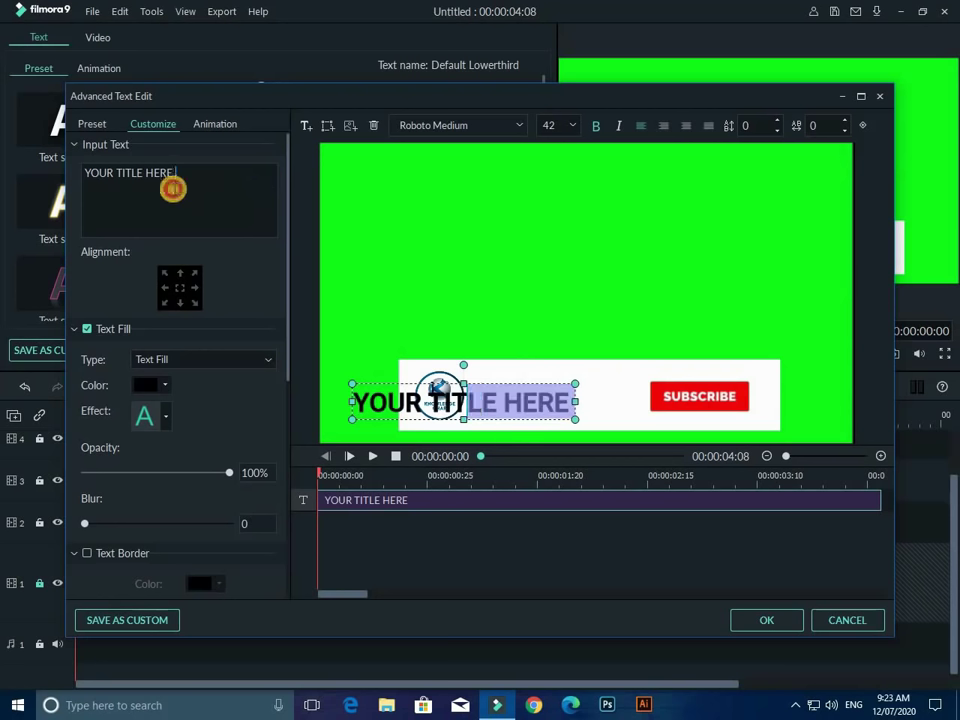
left_click(172, 189)
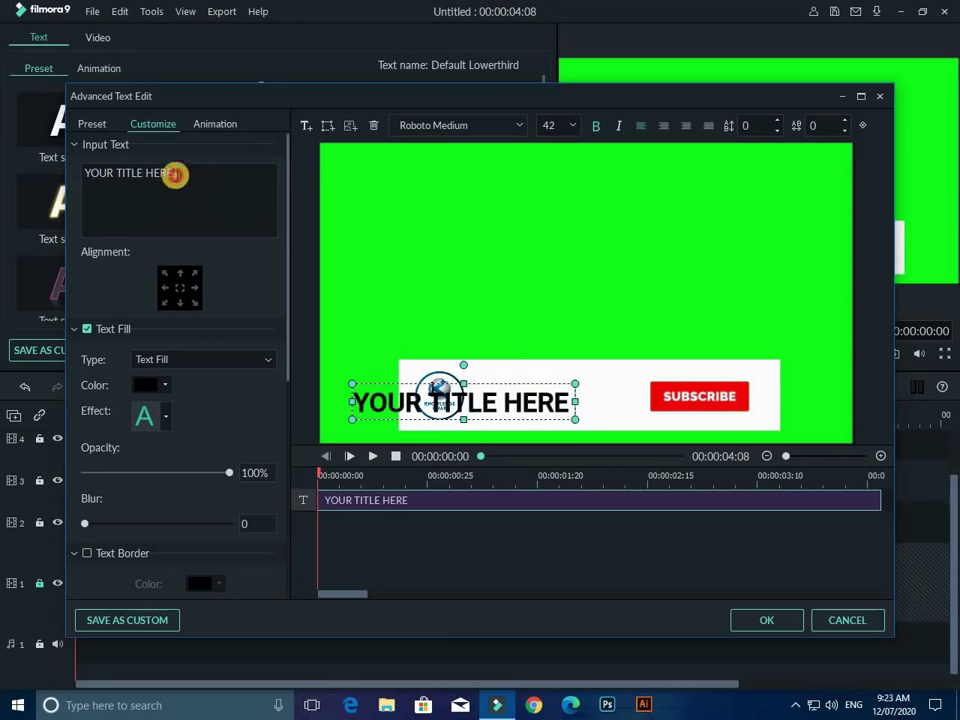
left_click_drag(176, 172, 81, 171)
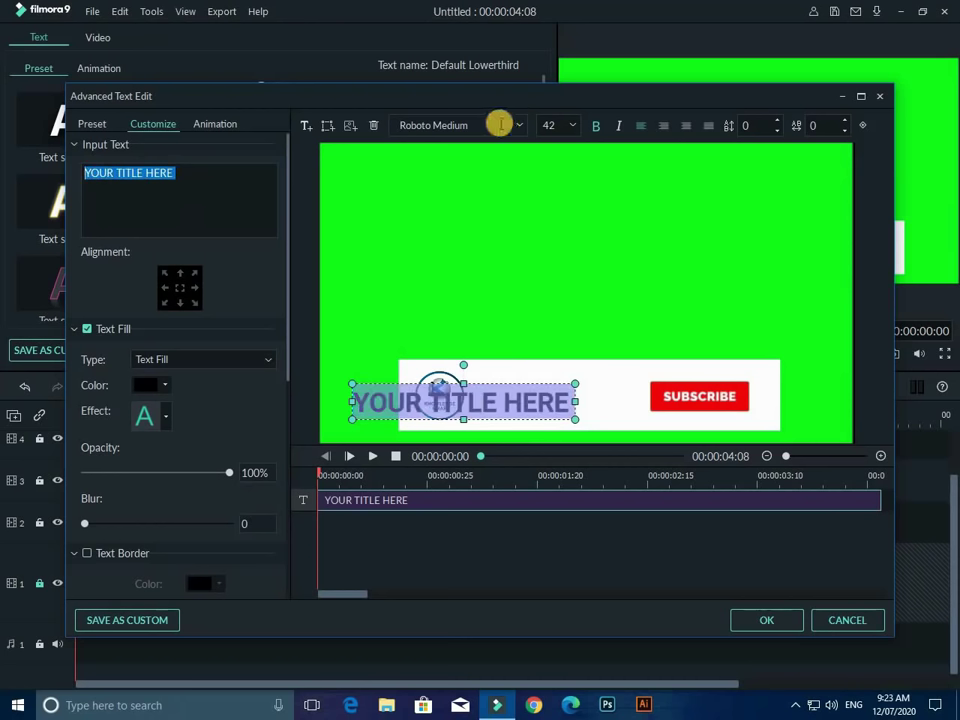
left_click(495, 123)
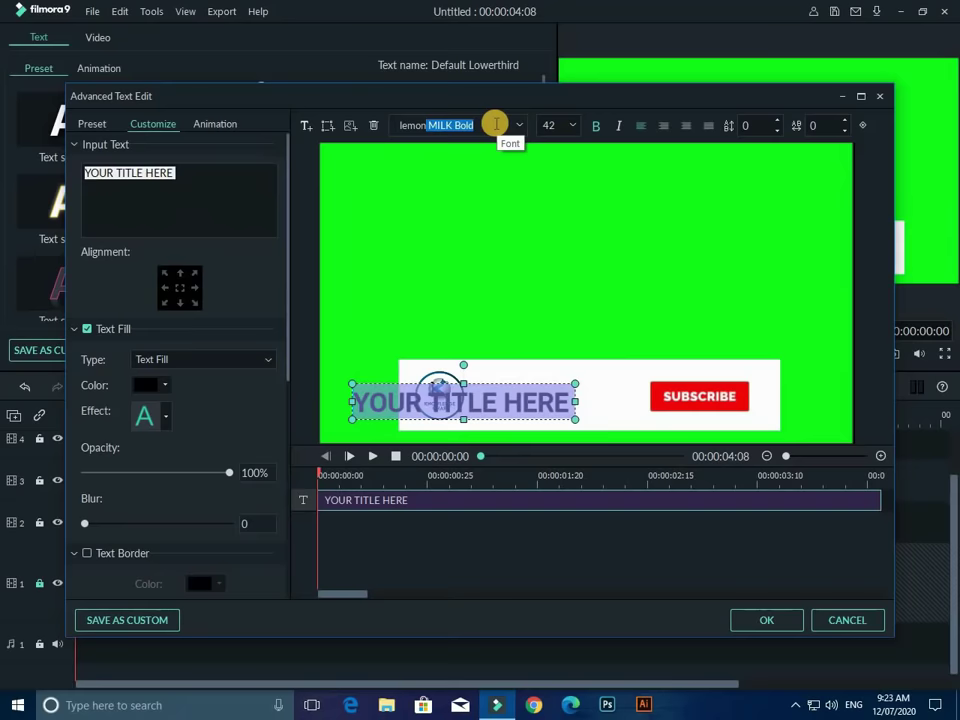
key("Return")
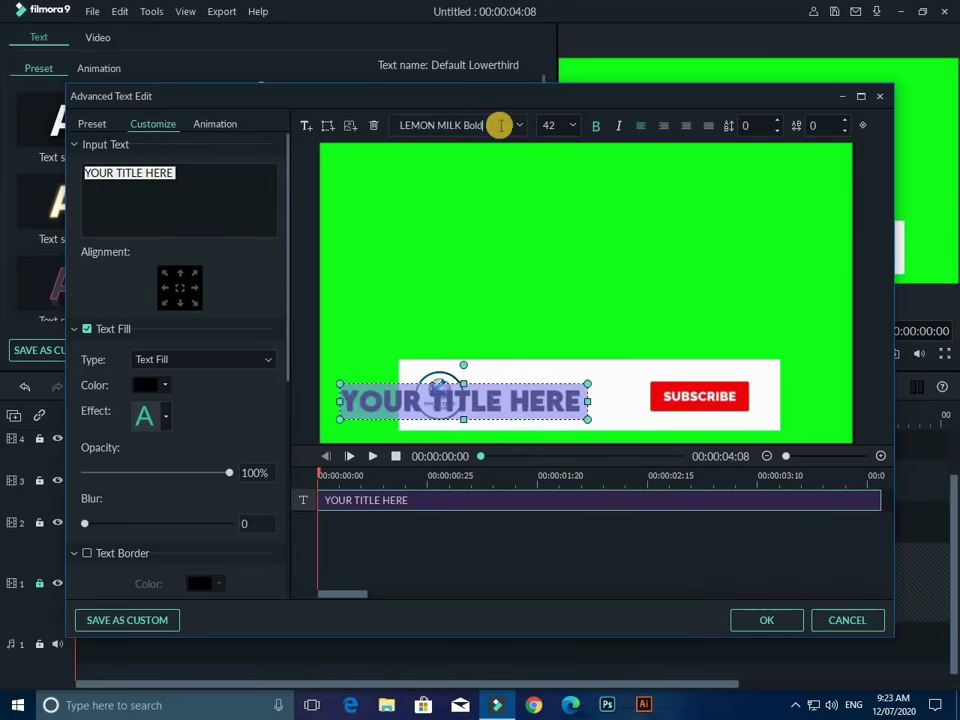
left_click(518, 128)
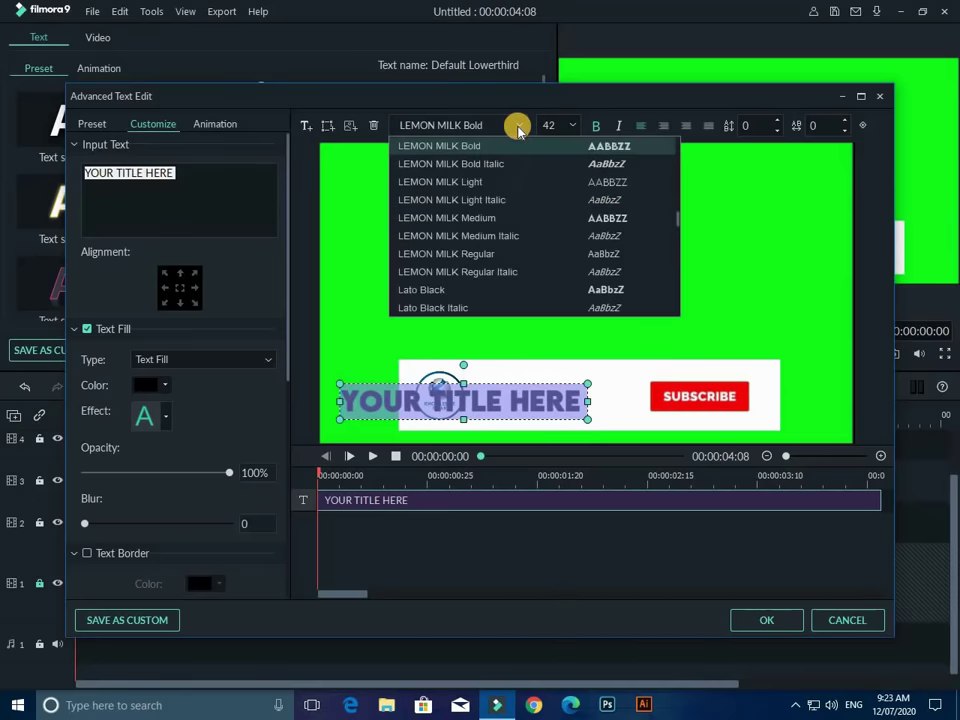
left_click(520, 257)
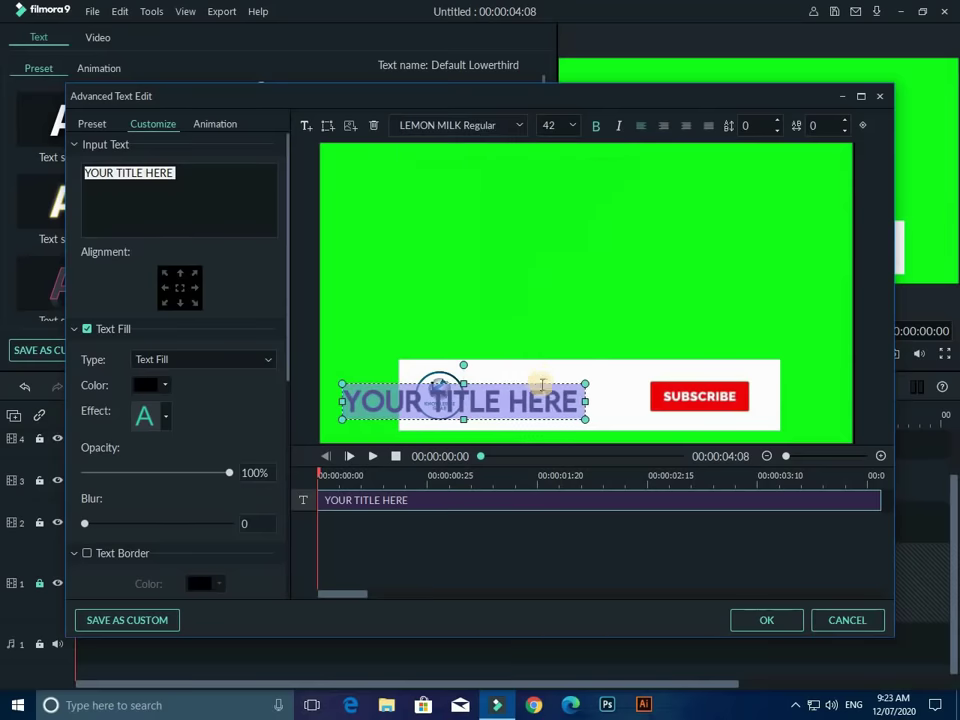
- Replace the placeholder title with the channel owner's name, then shrink it and place it beside the logo on the white bar
left_click_drag(540, 383, 589, 386)
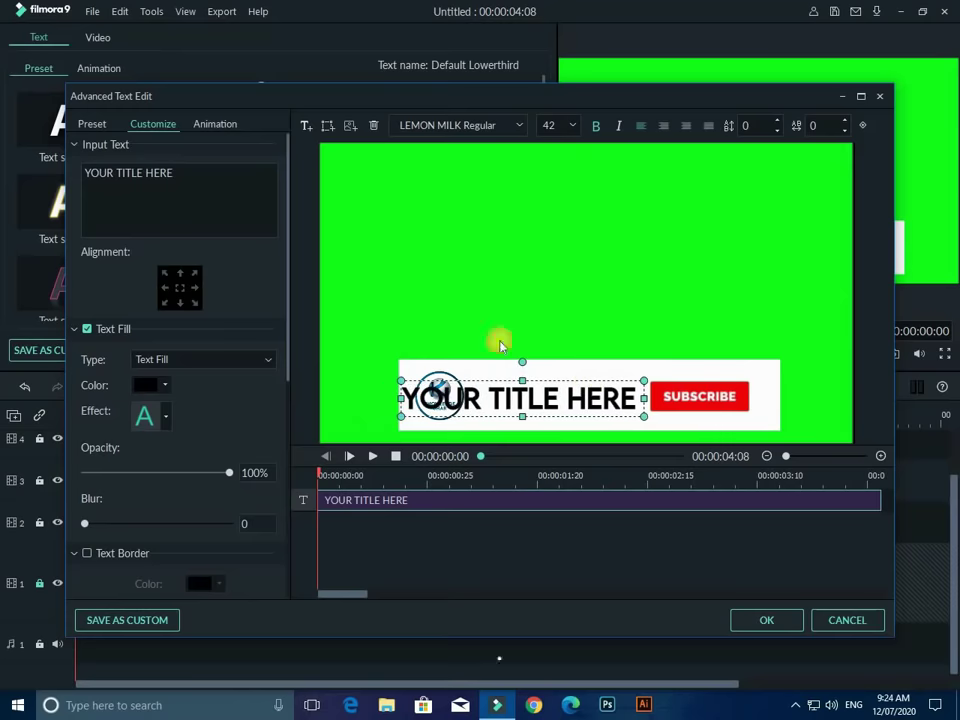
left_click_drag(195, 172, 101, 162)
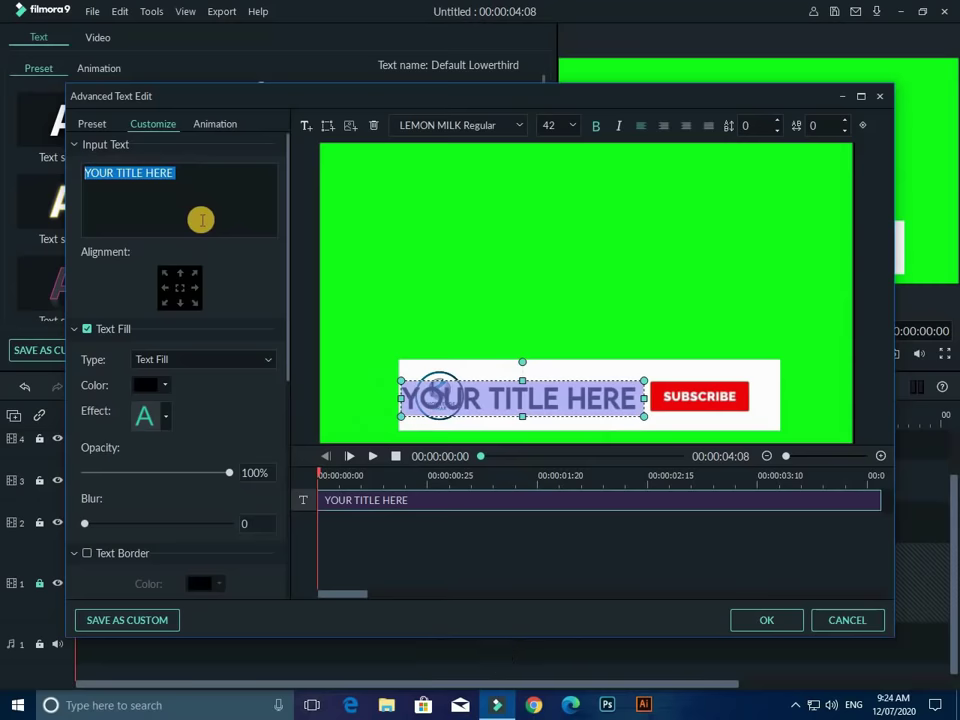
type("owais qarni")
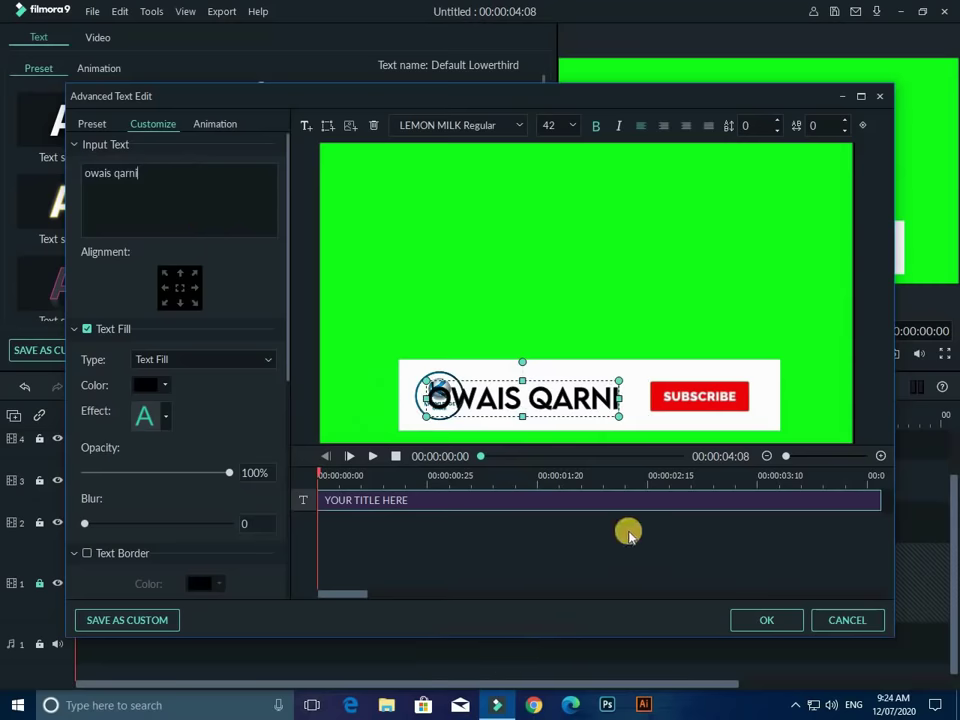
left_click_drag(619, 383, 593, 421)
left_click(551, 414)
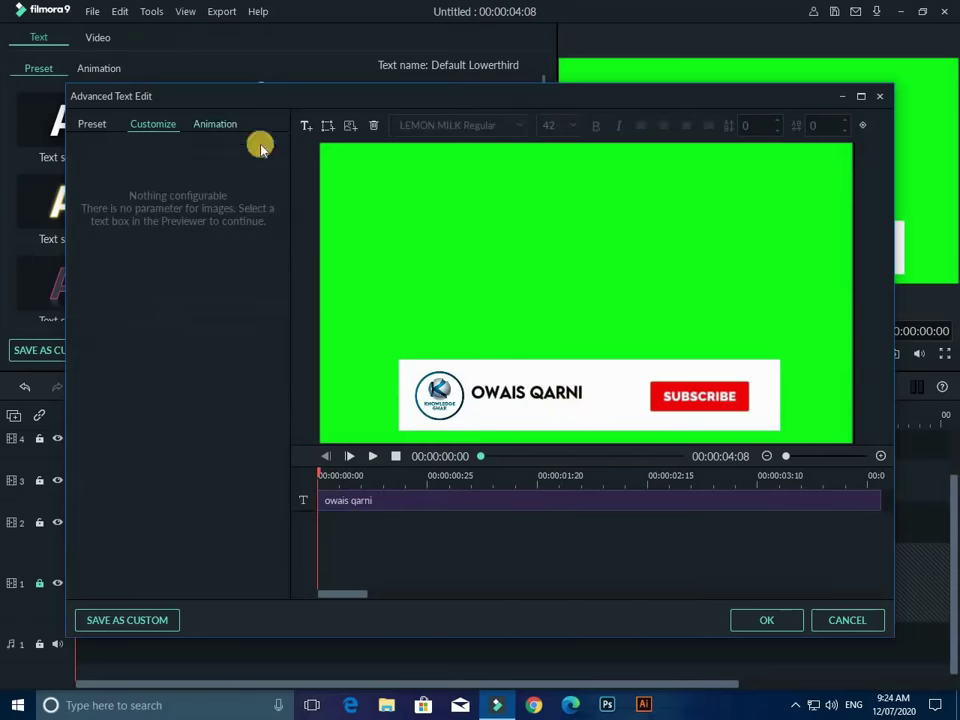
- Add a second text box reading "tech lover" and set its font to LEMON MILK Light
left_click(304, 127)
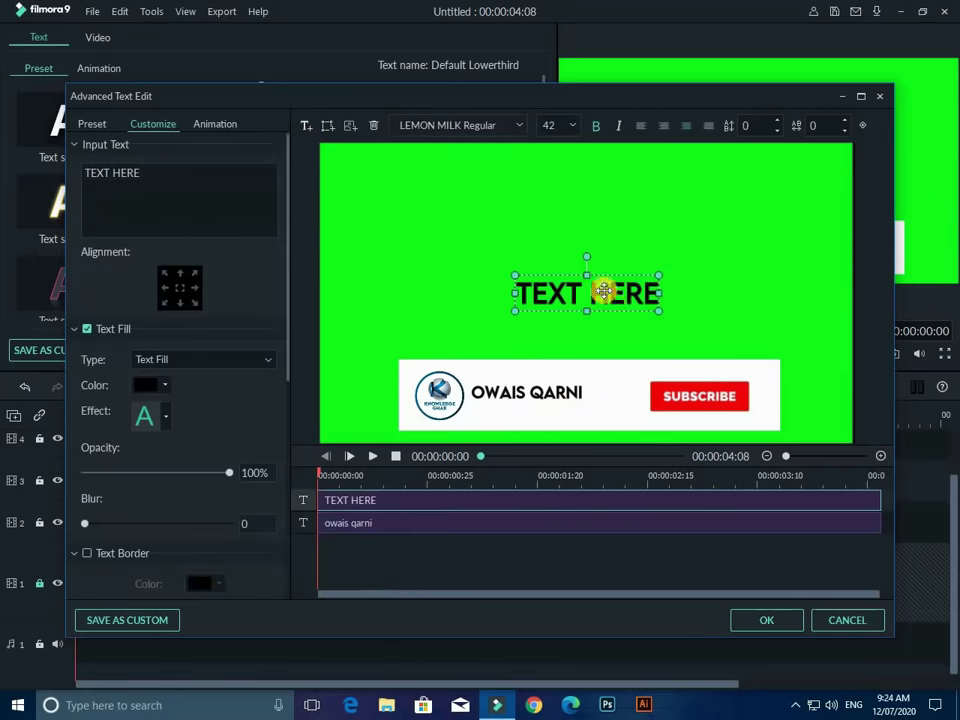
left_click_drag(176, 178, 55, 167)
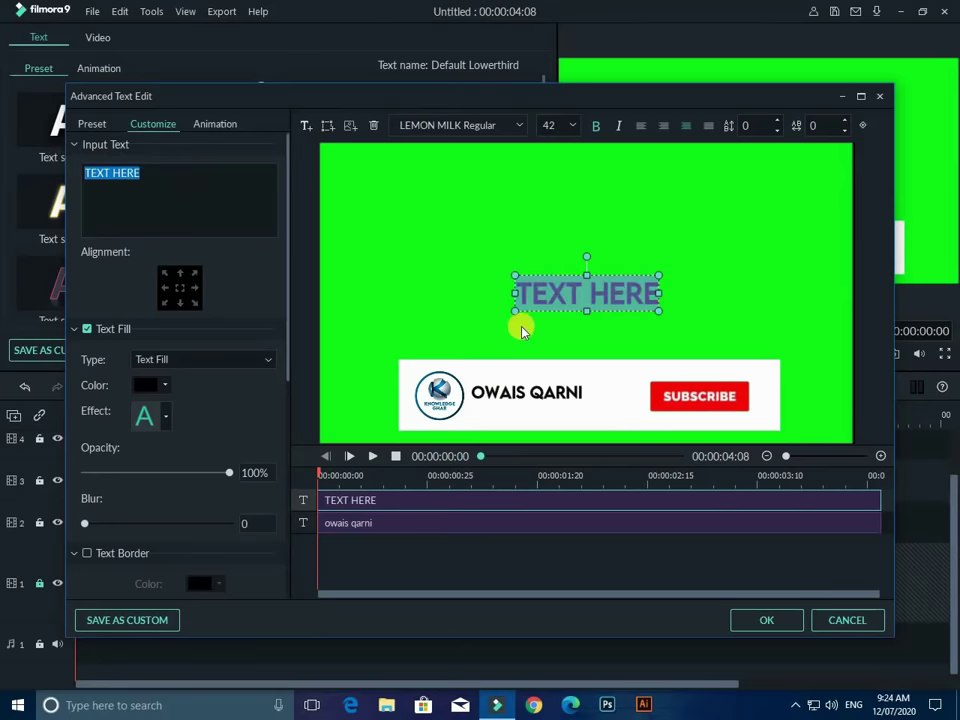
type("tech lover")
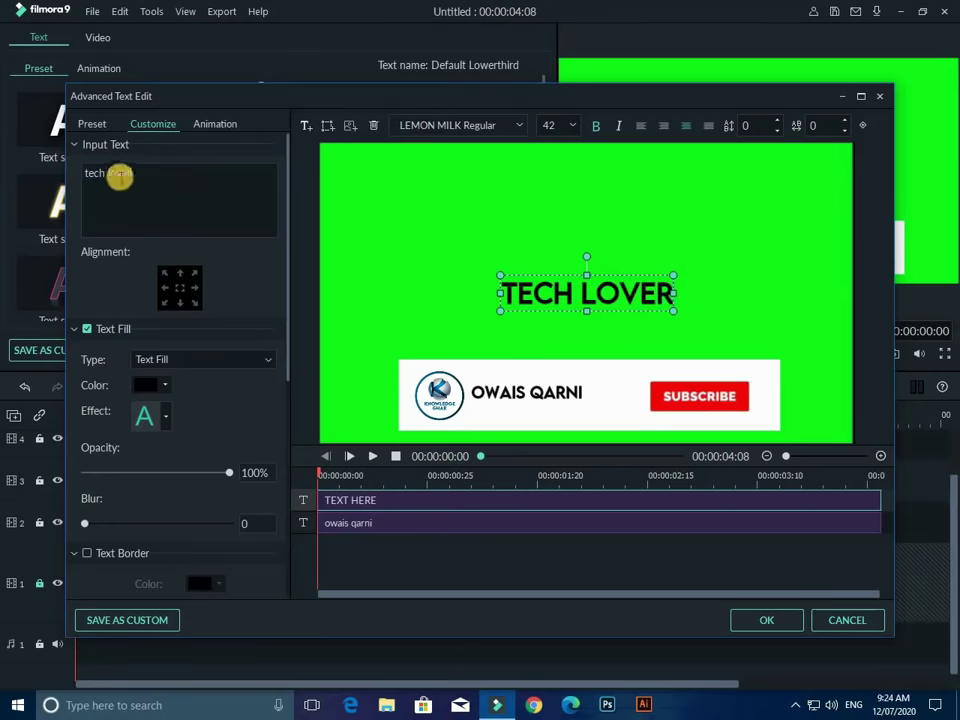
left_click_drag(118, 176, 69, 163)
left_click(520, 127)
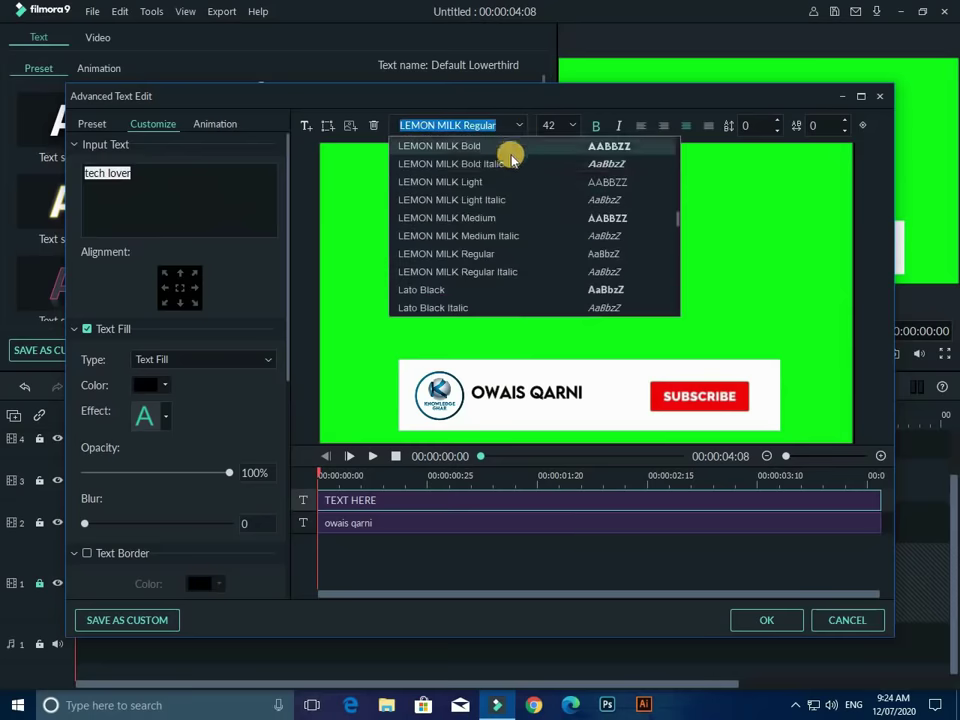
left_click(499, 185)
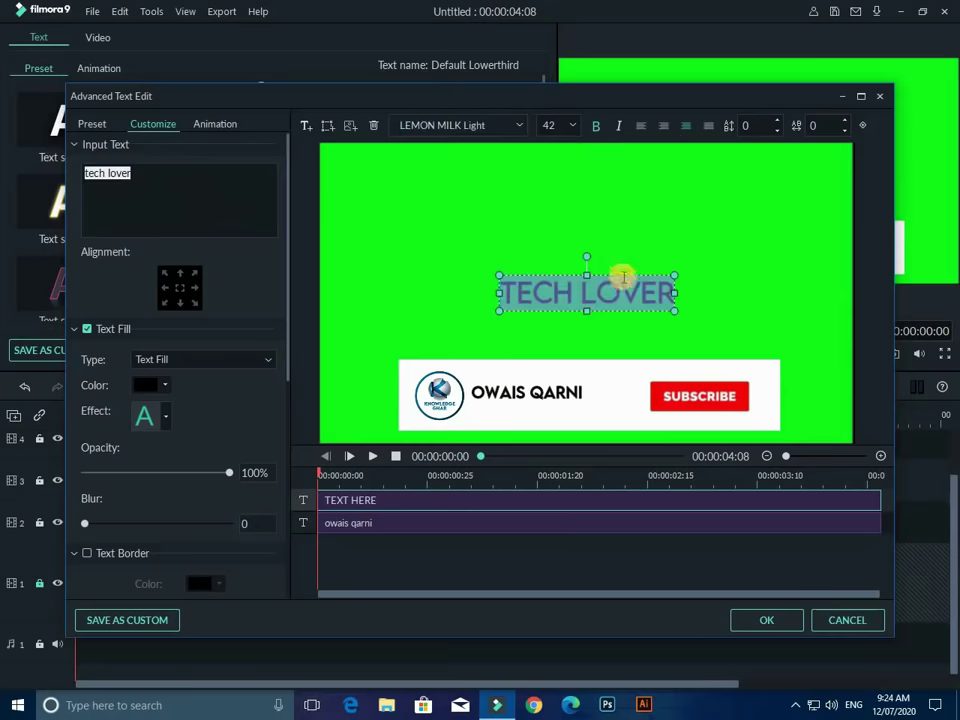
- Shrink the "tech lover" text and place it directly beneath the name, then apply the title edits and return to the timeline
left_click_drag(626, 274, 583, 396)
left_click(581, 397)
left_click(638, 393)
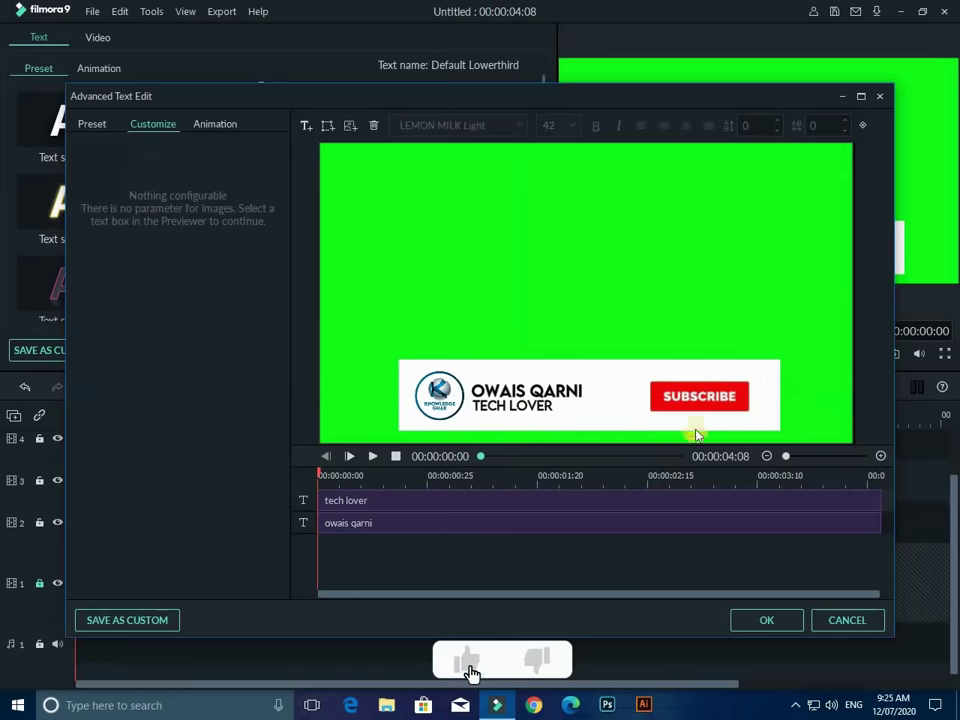
left_click(792, 621)
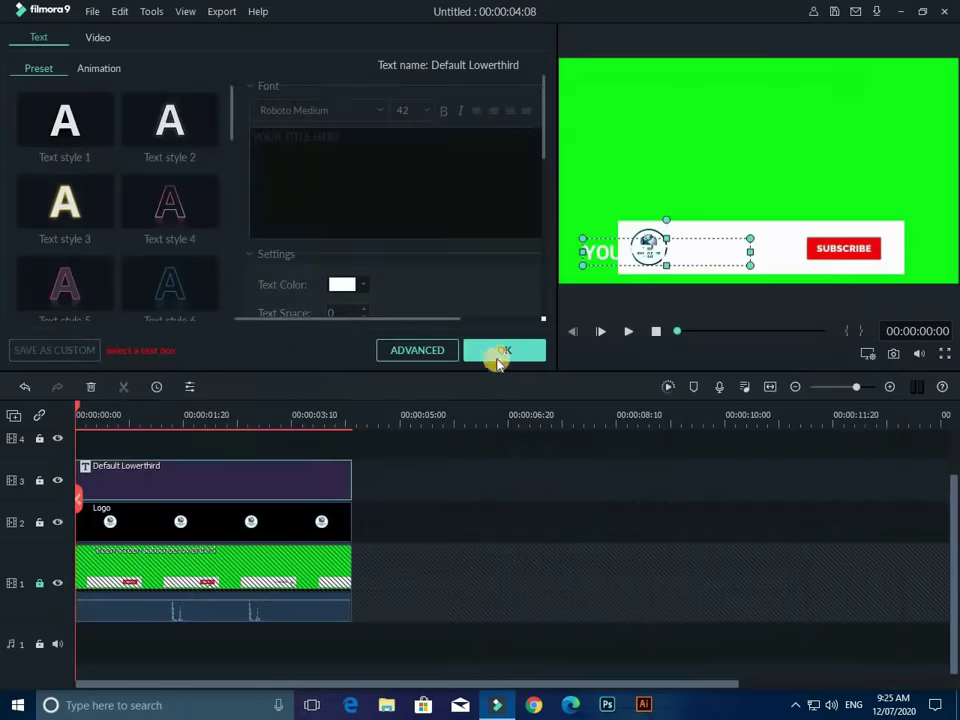
left_click(497, 356)
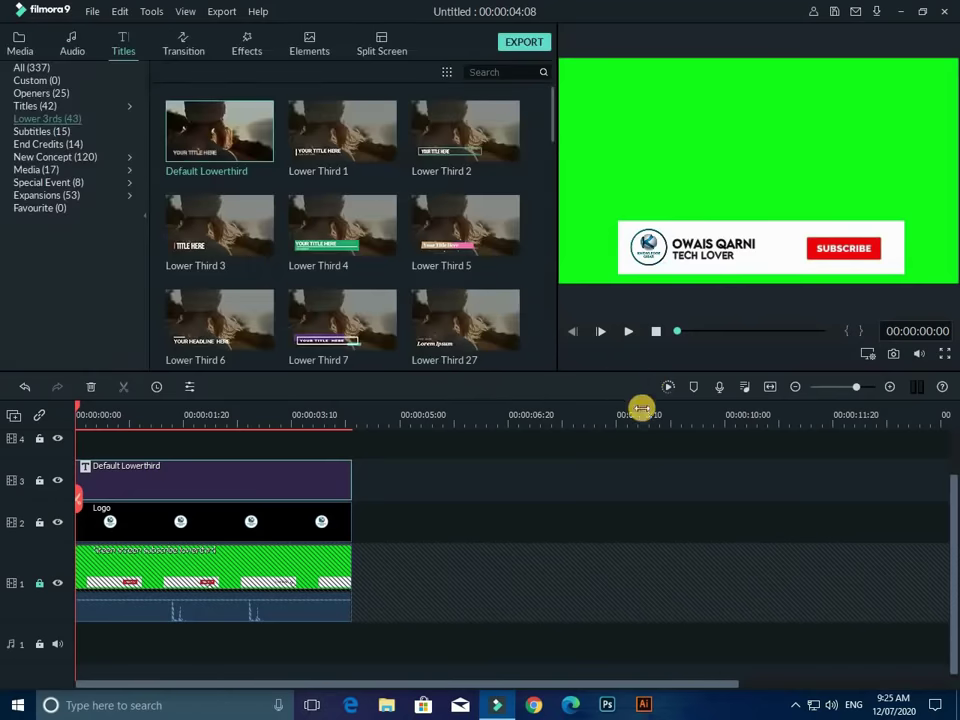
- Export the customized lower third to the Desktop as an MP4 named "example" and close the export dialogs
left_click(520, 45)
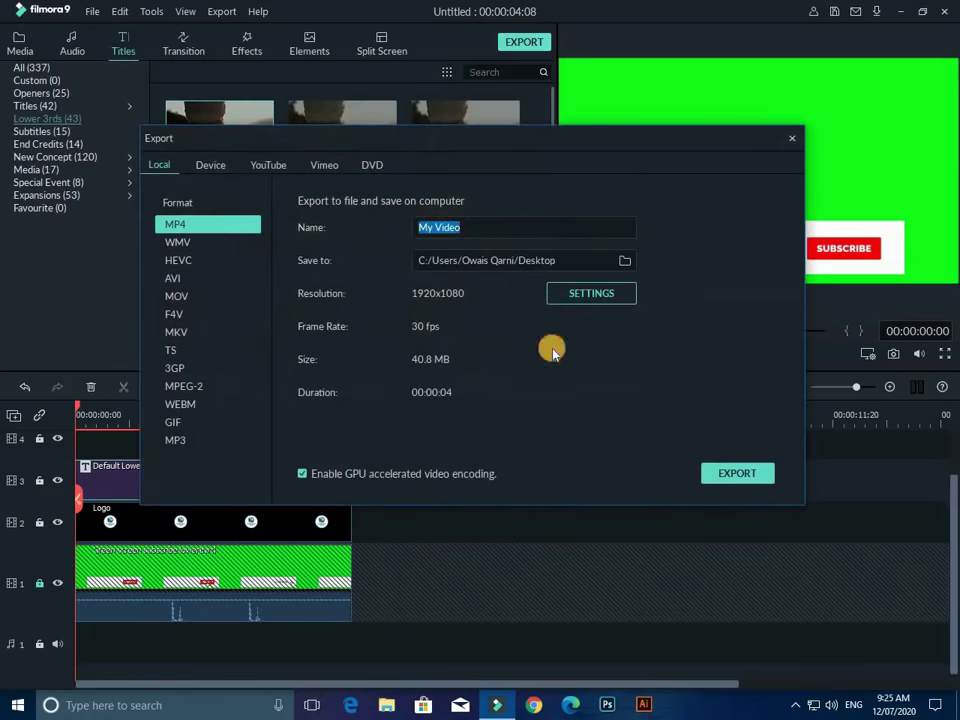
type("example")
left_click(732, 474)
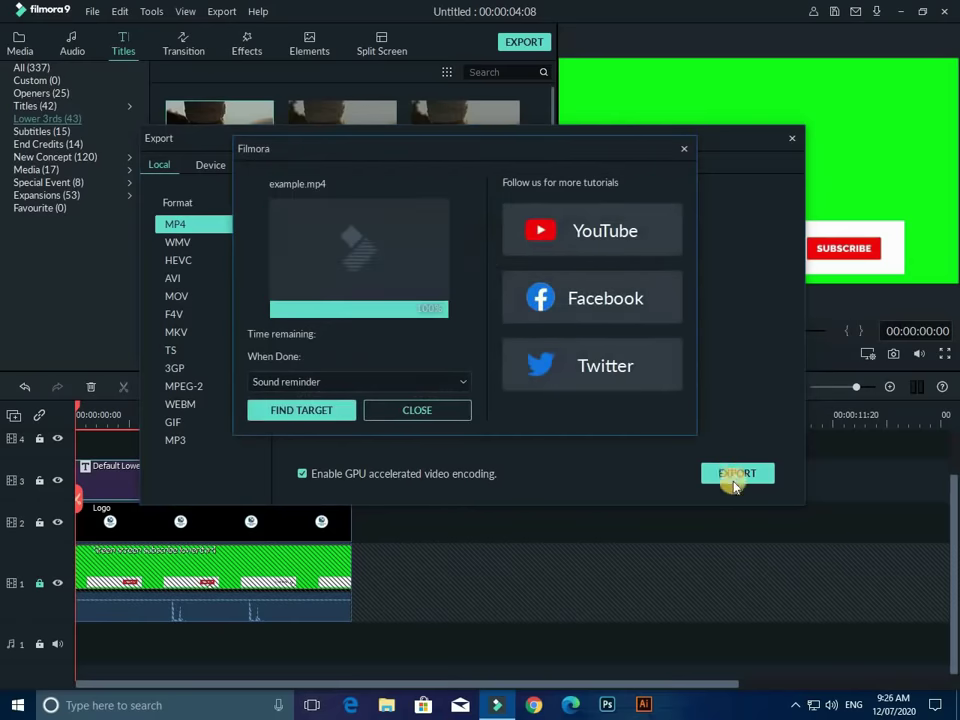
left_click(418, 410)
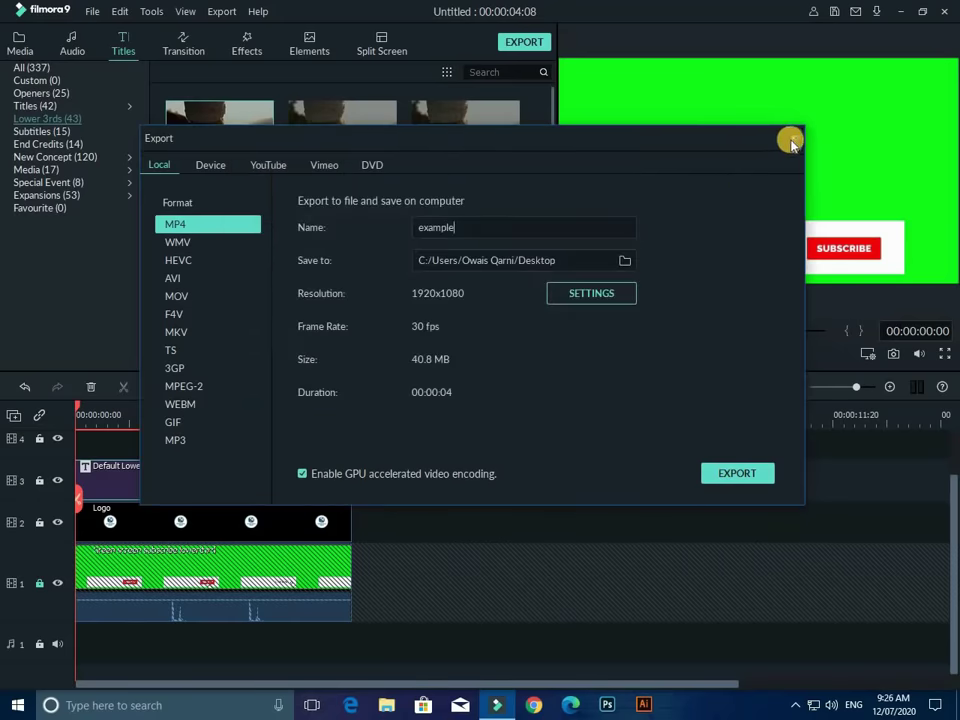
key("Escape")
- Clear the timeline by deleting the title and logo clips, plus the green screen clip after unlocking video track 1
left_click_drag(184, 662, 128, 398)
left_click(90, 386)
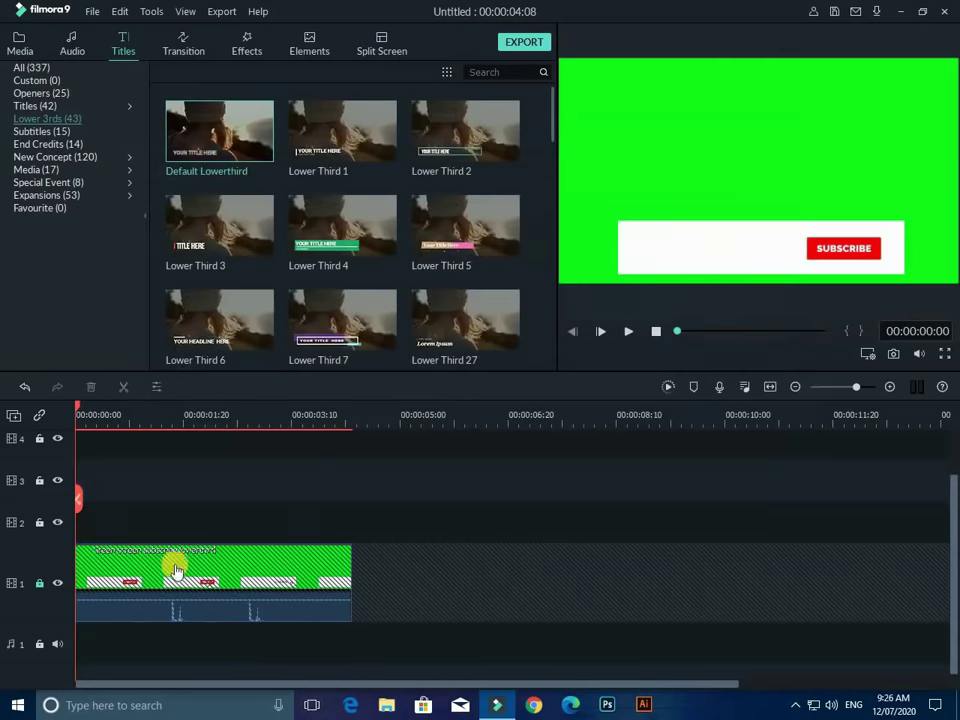
left_click(40, 585)
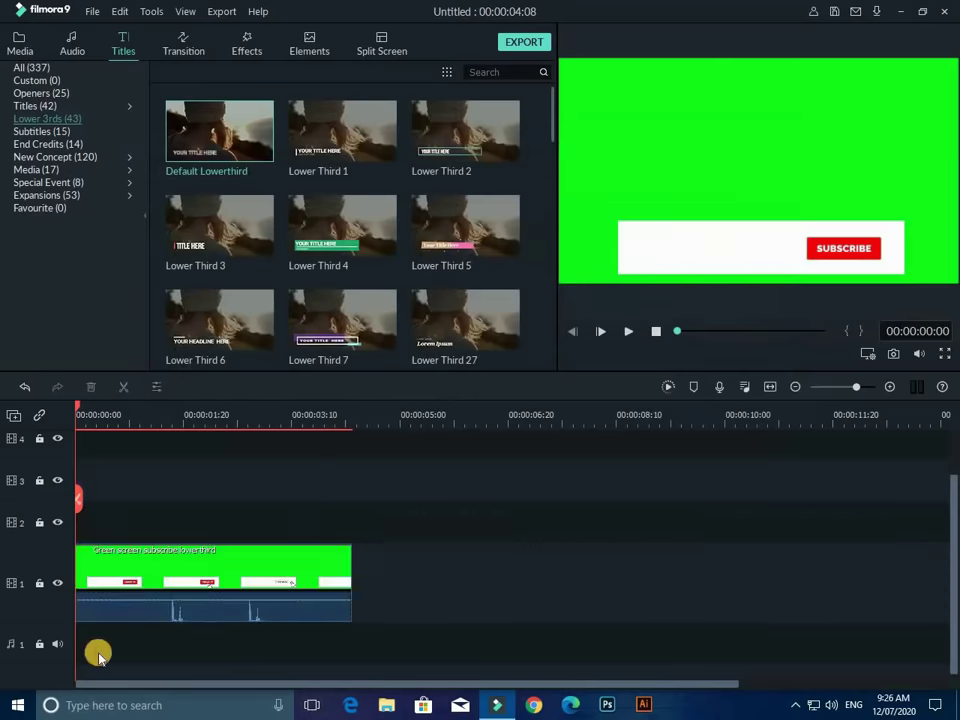
left_click_drag(98, 654, 182, 561)
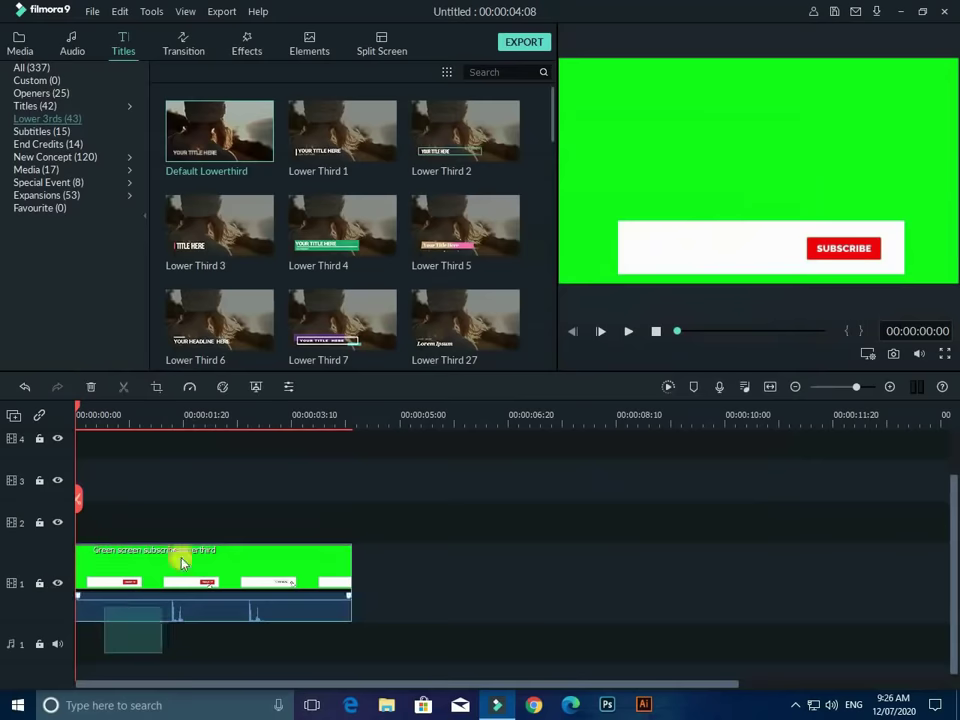
left_click(92, 386)
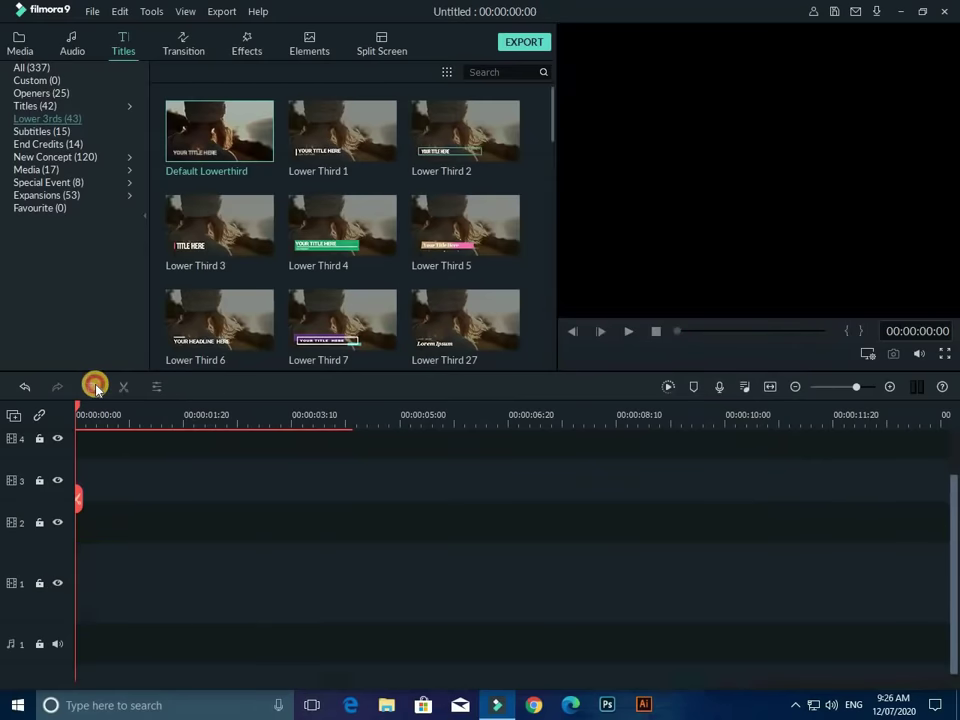
- Import EXAMPLE VIDEO_1 from the nested Desktop folder into the project media and add it to the timeline
left_click(17, 52)
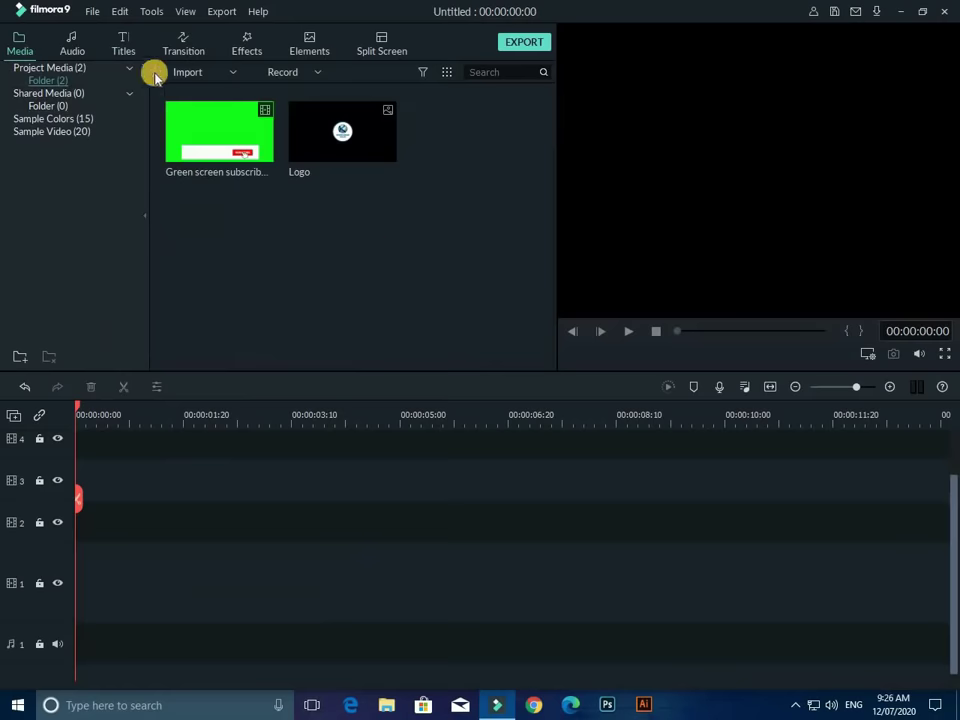
left_click(193, 72)
left_click(193, 72)
left_click(195, 75)
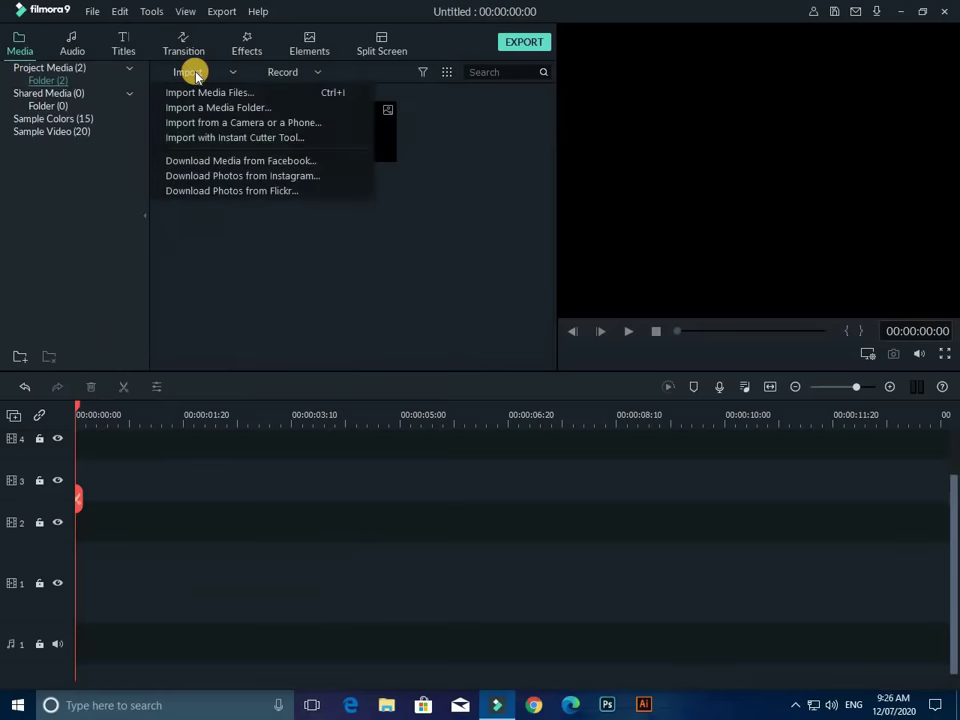
left_click(205, 91)
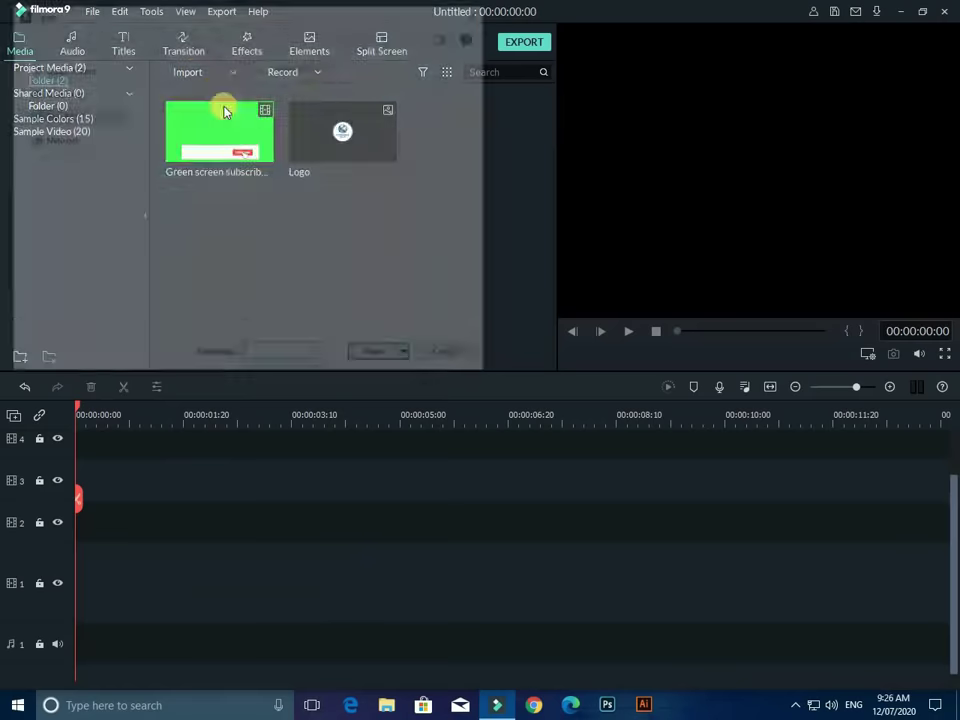
left_click(61, 81)
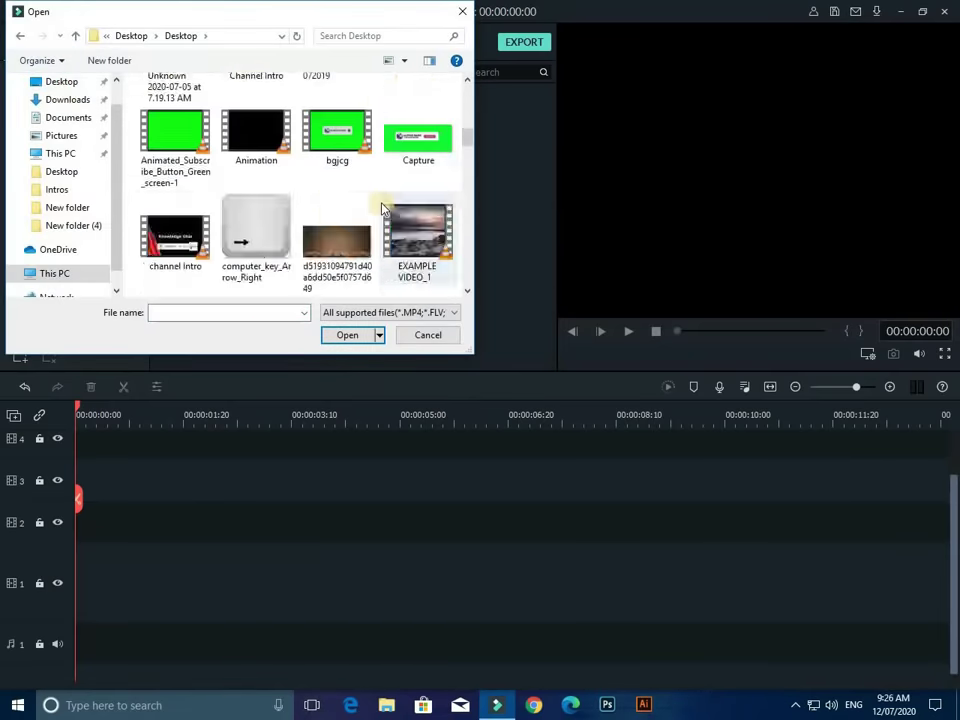
double_click(405, 240)
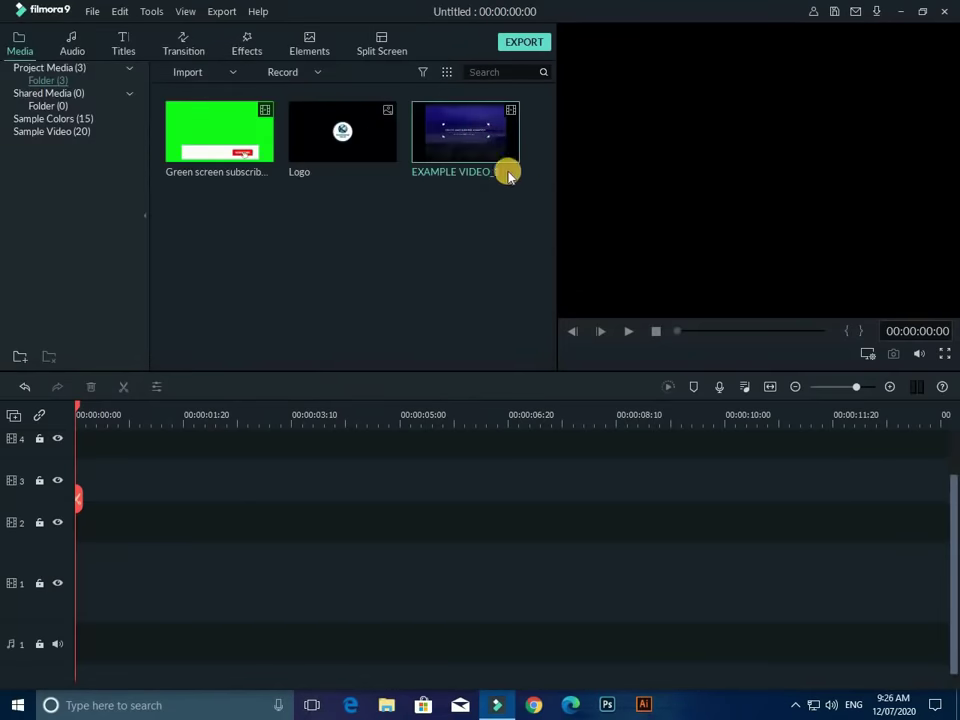
left_click(465, 131)
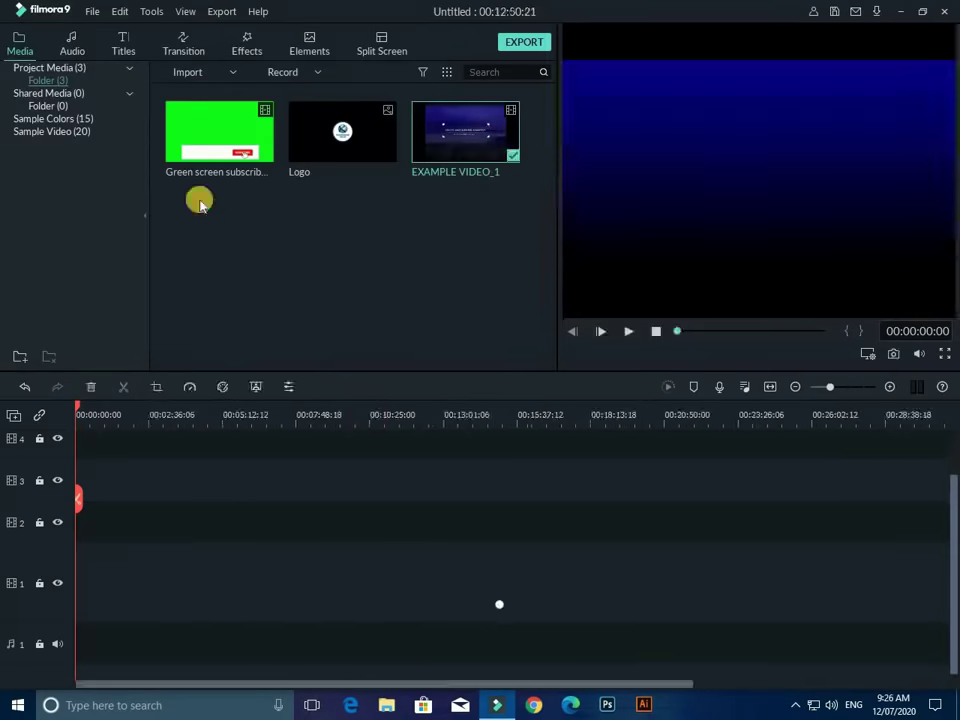
- Import the exported "example" lower third video from the Desktop into the project media
left_click(187, 78)
left_click(197, 90)
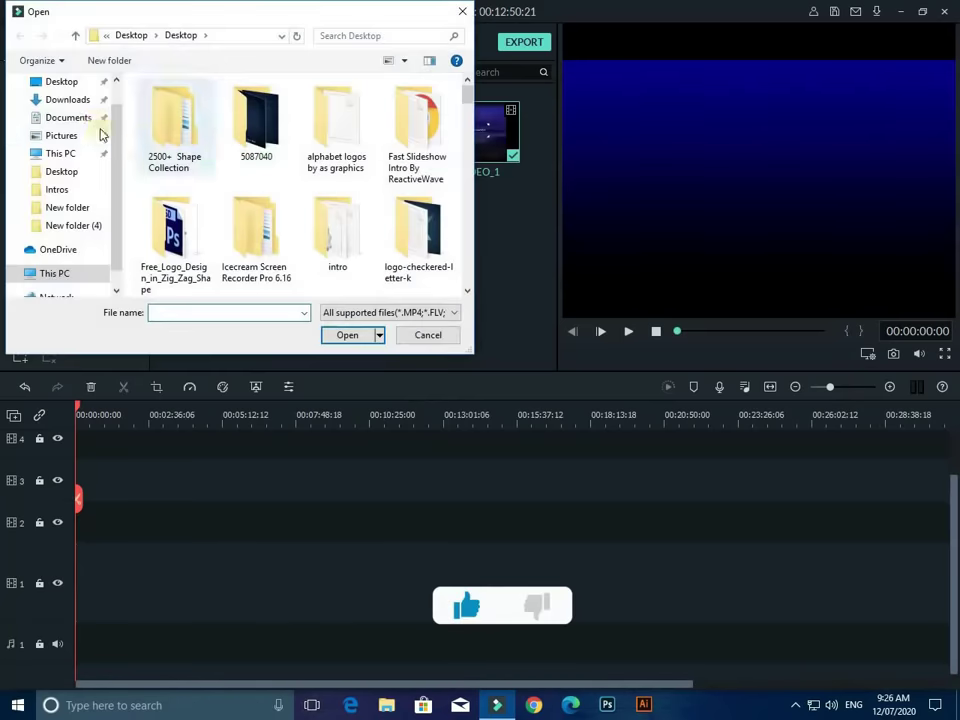
left_click(79, 83)
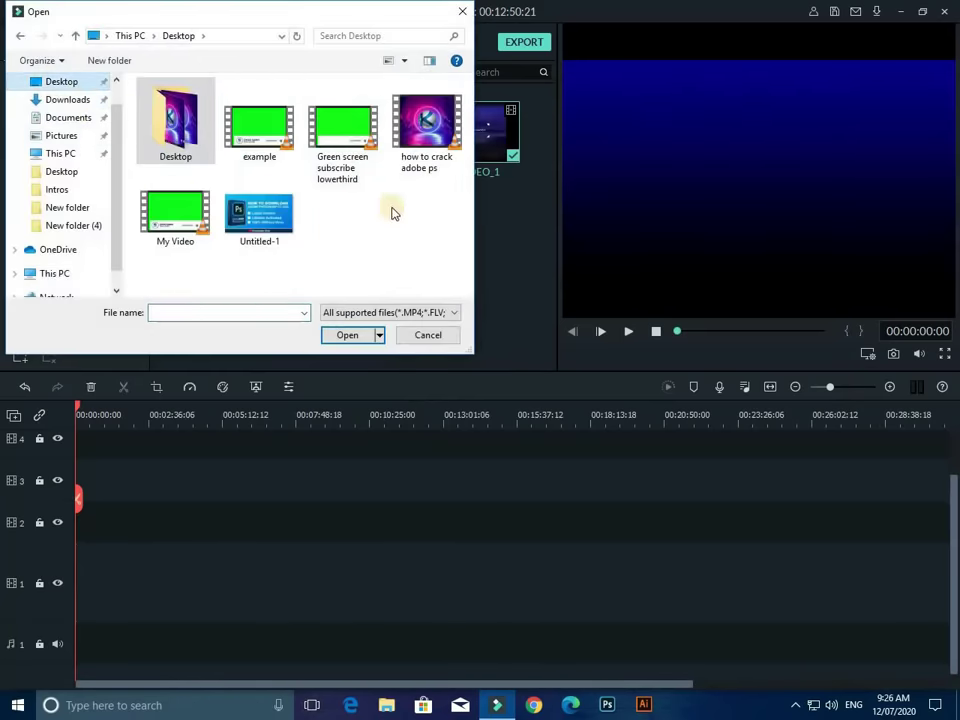
double_click(260, 143)
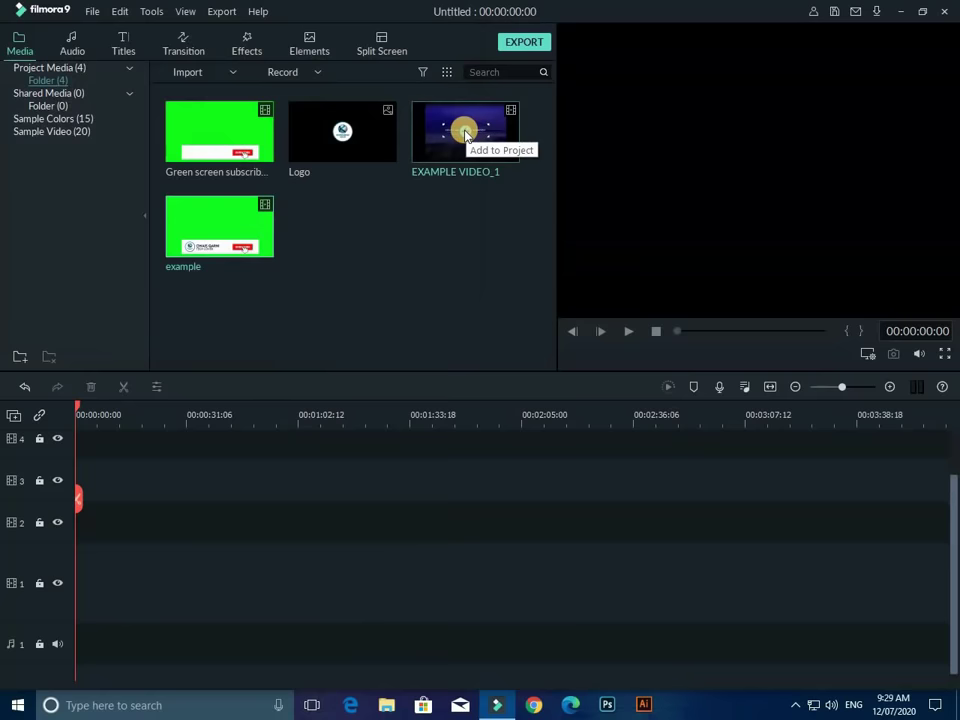
- Add EXAMPLE VIDEO_1 to video track 1 at the timeline's start and lower its audio volume to silence
left_click(464, 133)
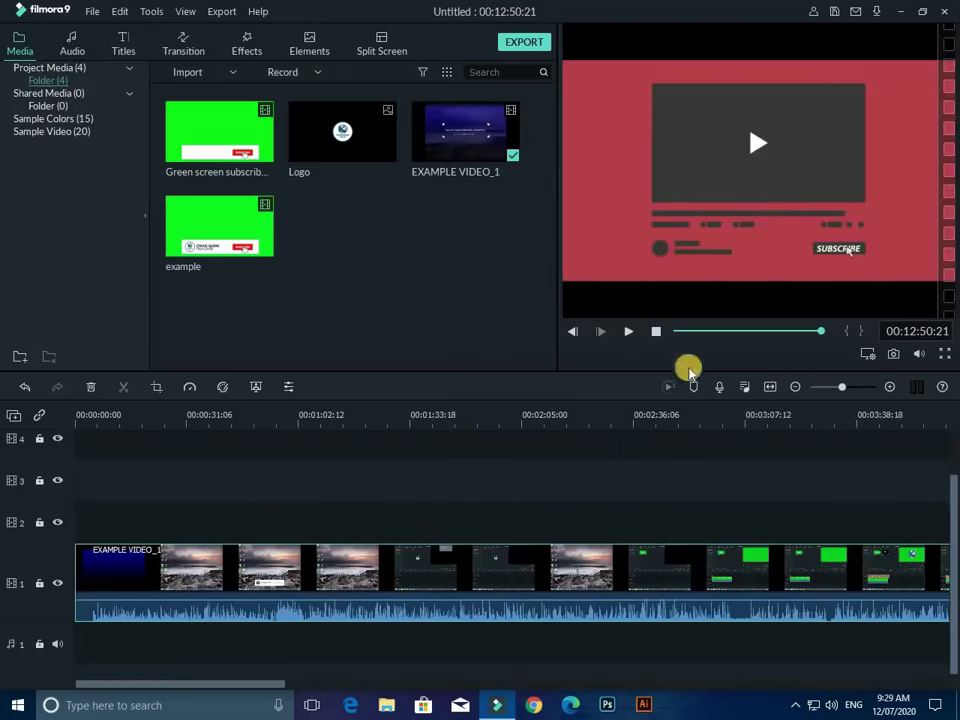
left_click(656, 331)
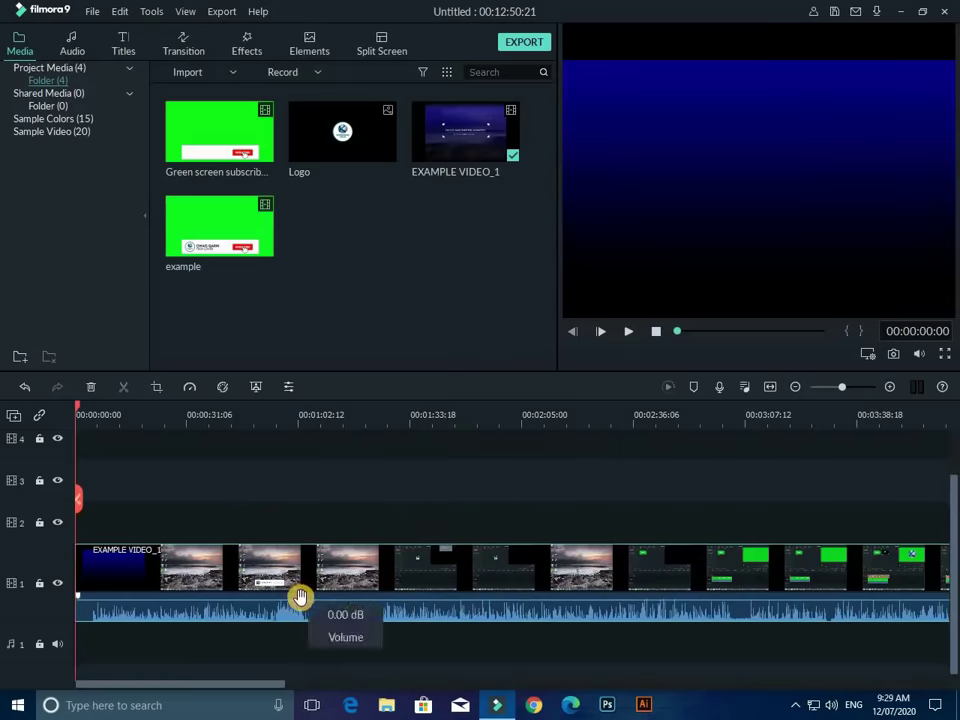
left_click_drag(300, 607, 300, 628)
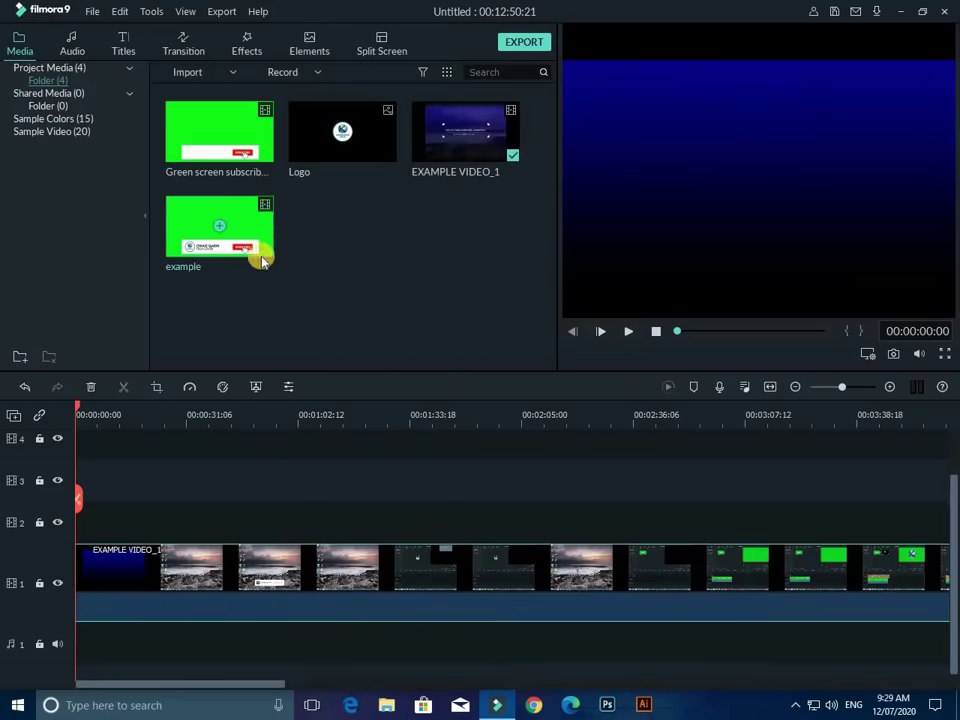
- Place the "example" lower third on video track 2 at about 11 seconds and enable its Chroma Key with tolerance 100
left_click_drag(258, 244, 121, 516)
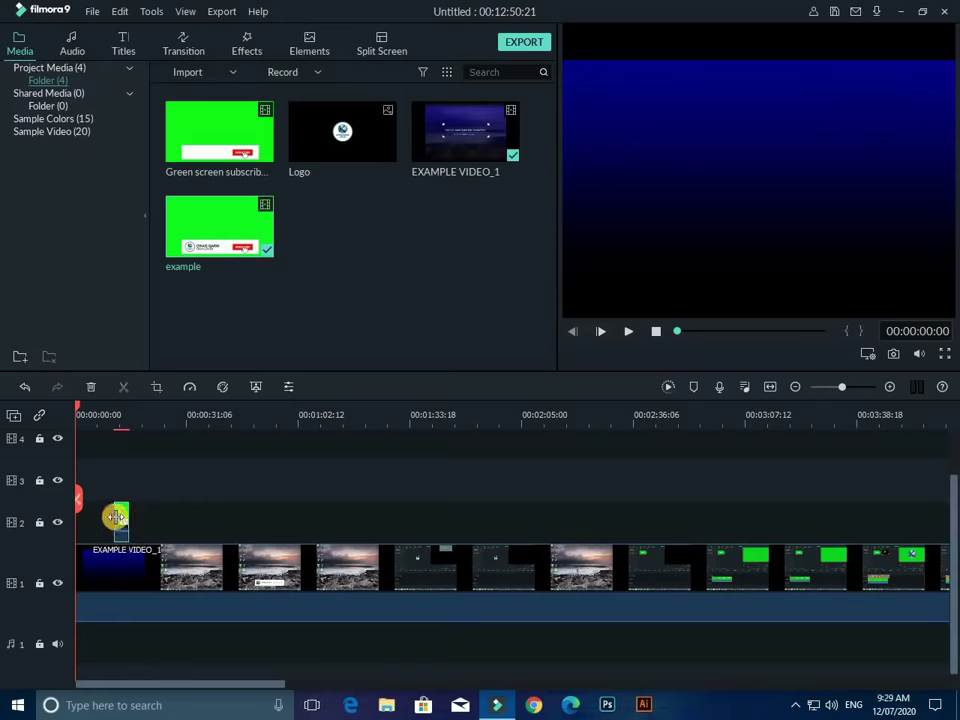
right_click(121, 516)
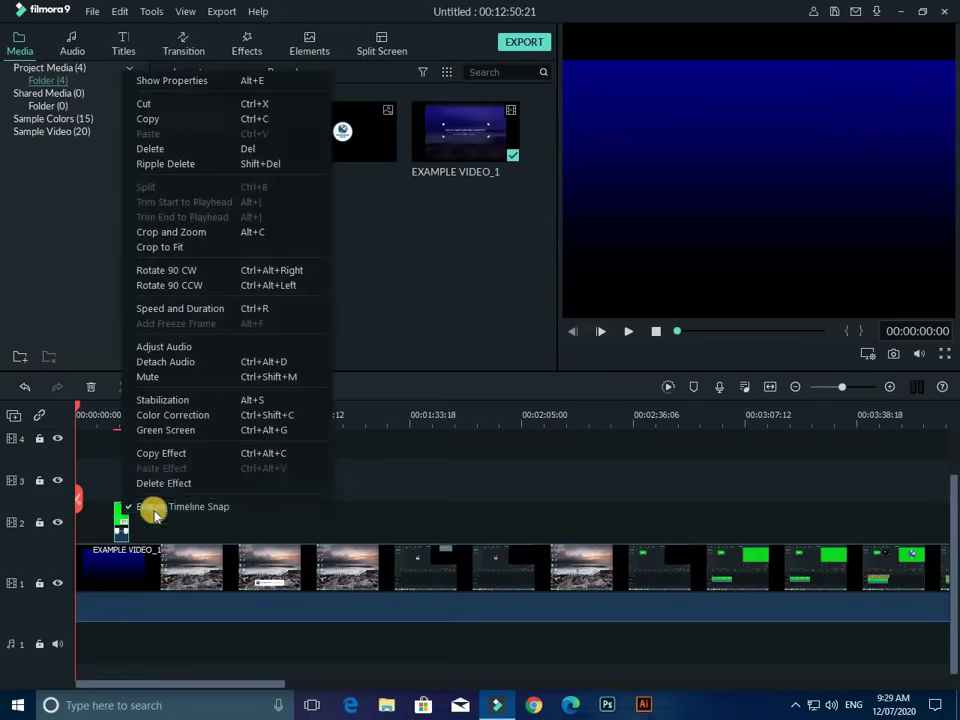
left_click(172, 433)
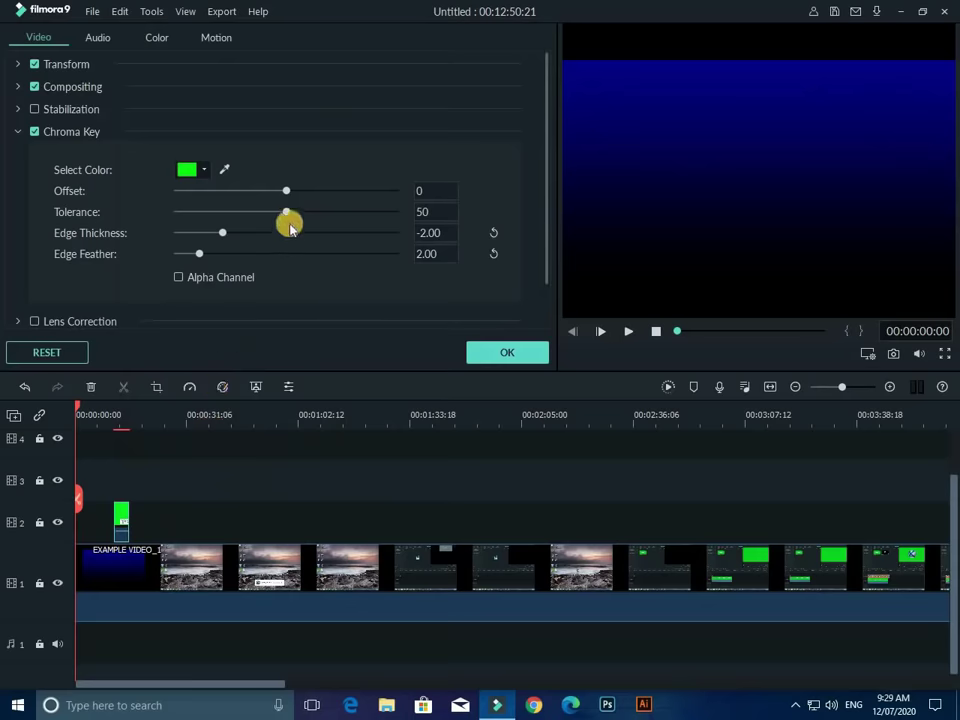
left_click_drag(286, 214, 414, 219)
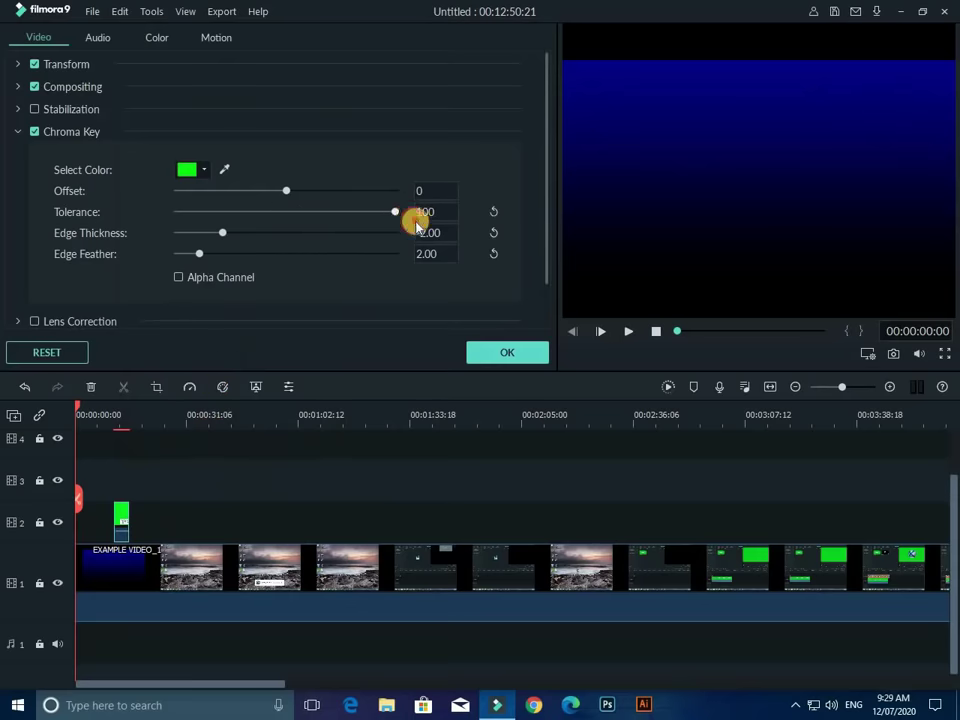
left_click(483, 362)
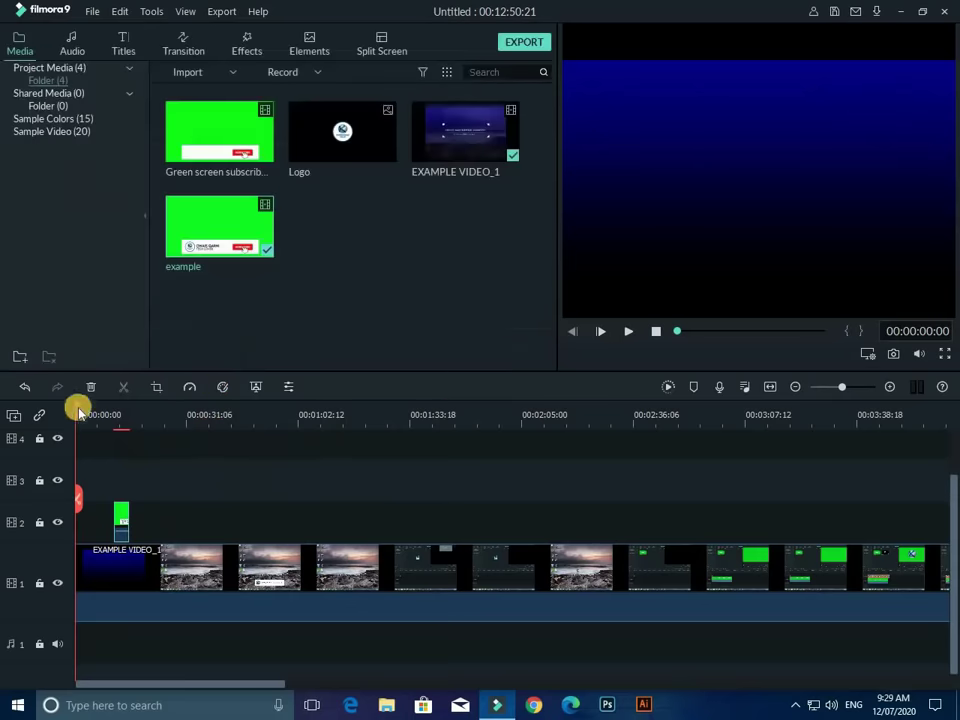
- Shrink the lower third to a little over half the frame width and place it at the bottom centre of the video
left_click_drag(75, 405, 121, 409)
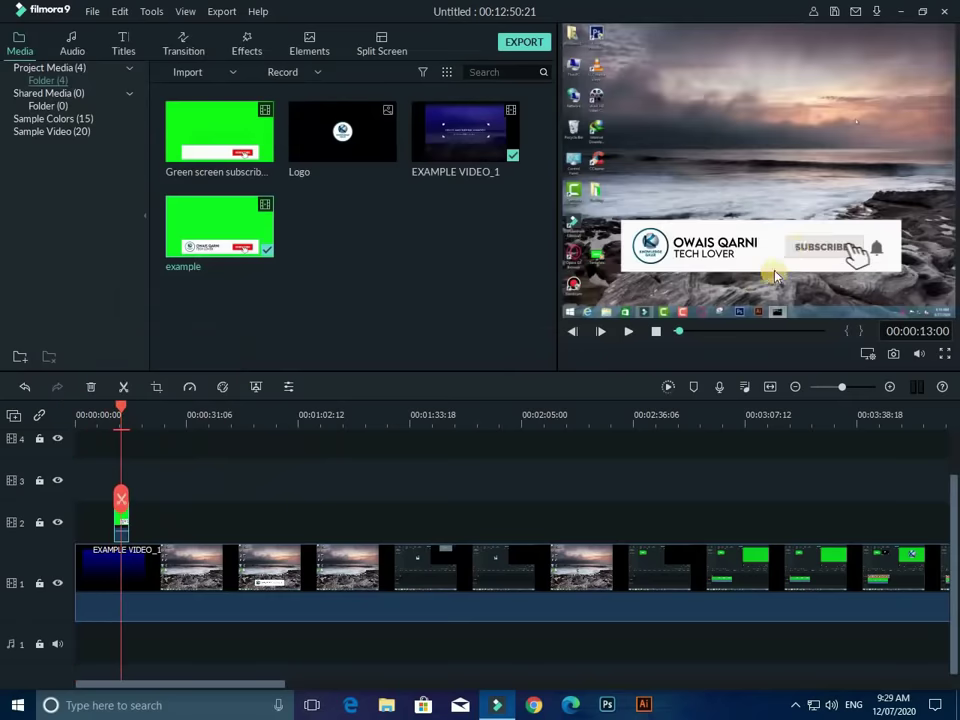
left_click(755, 262)
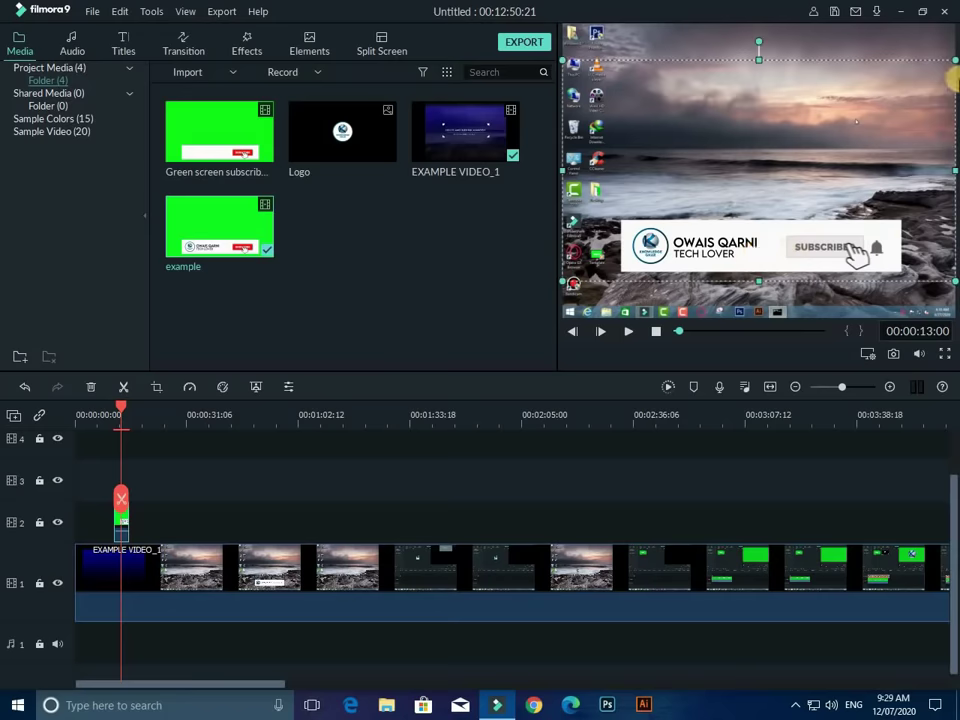
left_click_drag(953, 70, 840, 180)
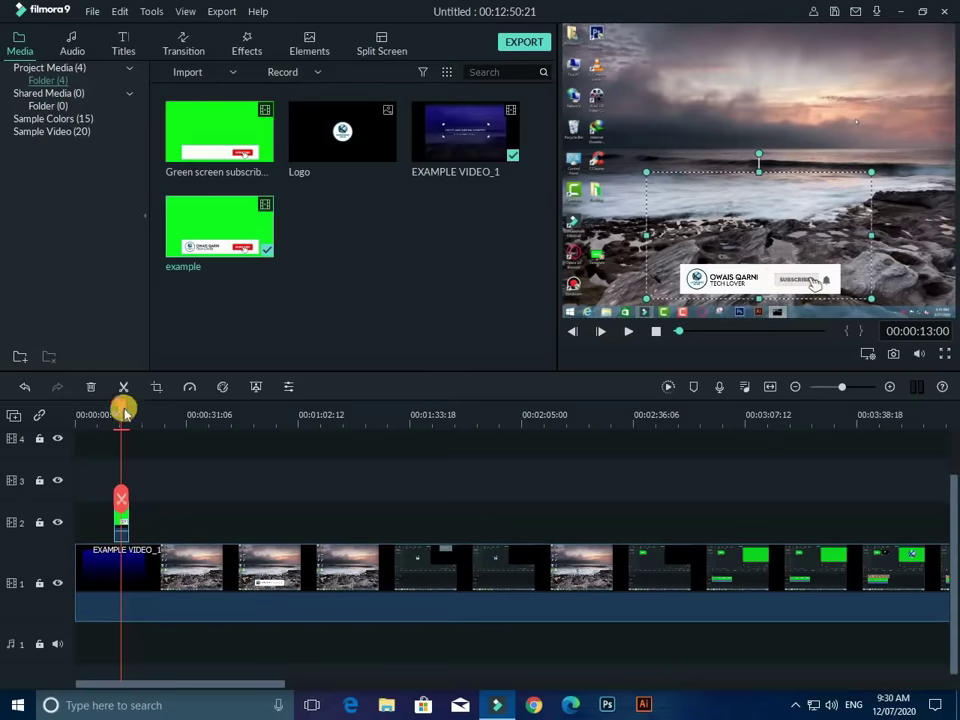
- Preview the resized lower third from about 10 seconds and inspect its edges in full screen
left_click_drag(124, 412, 112, 410)
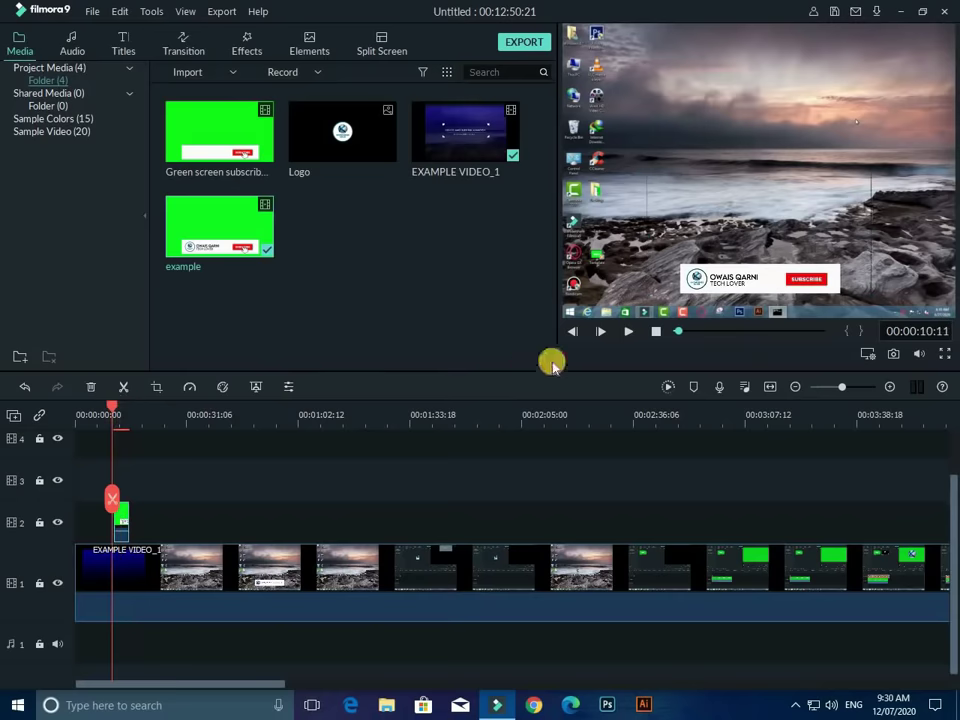
left_click(627, 338)
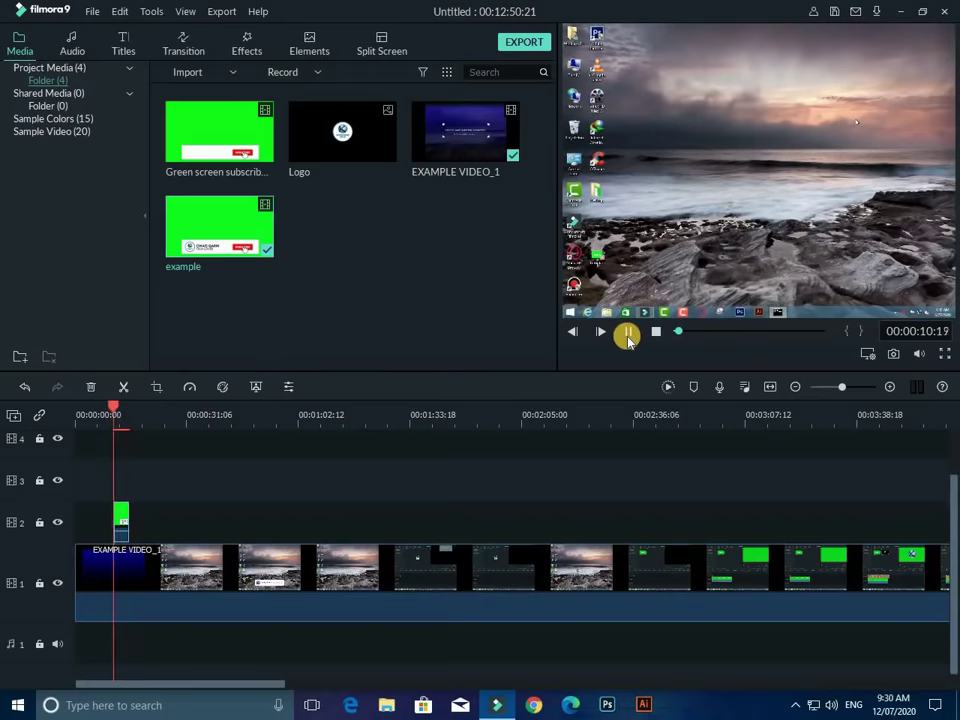
key("space")
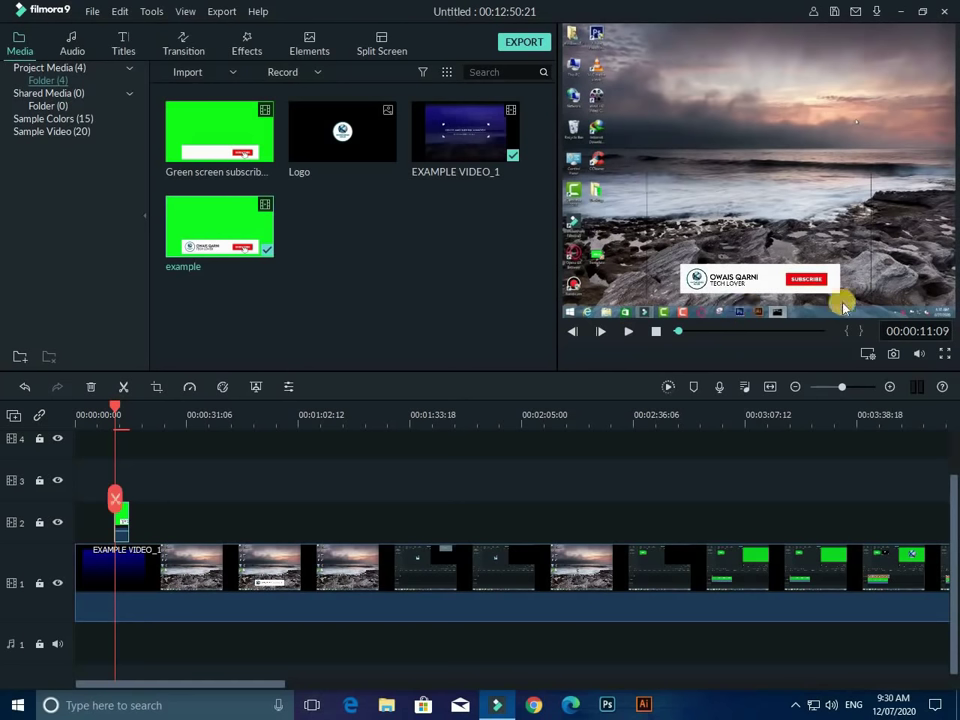
left_click(945, 352)
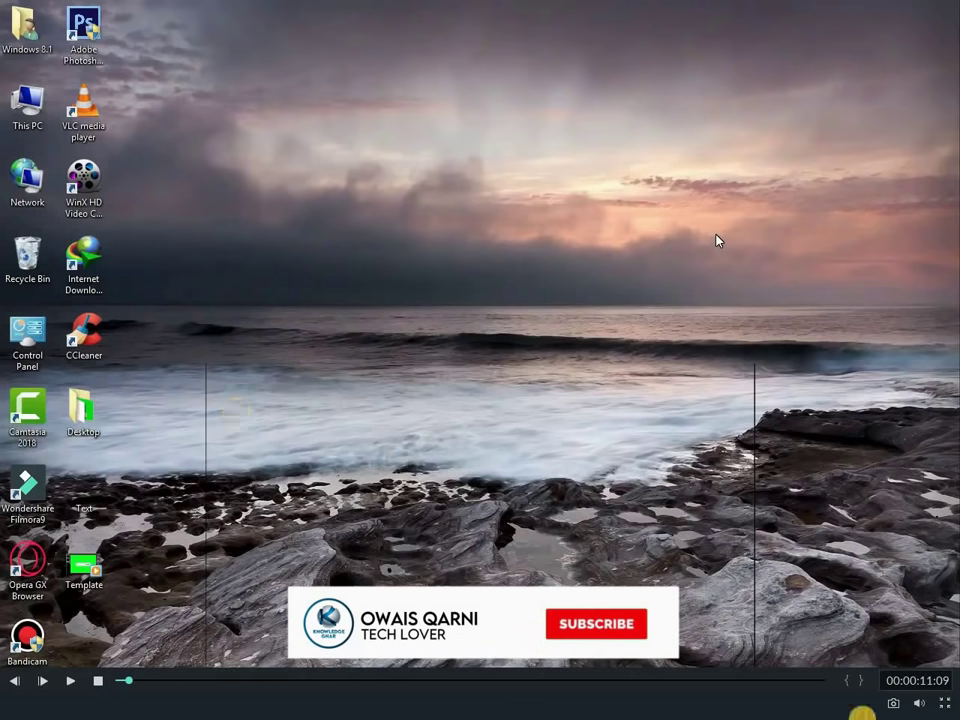
left_click(945, 701)
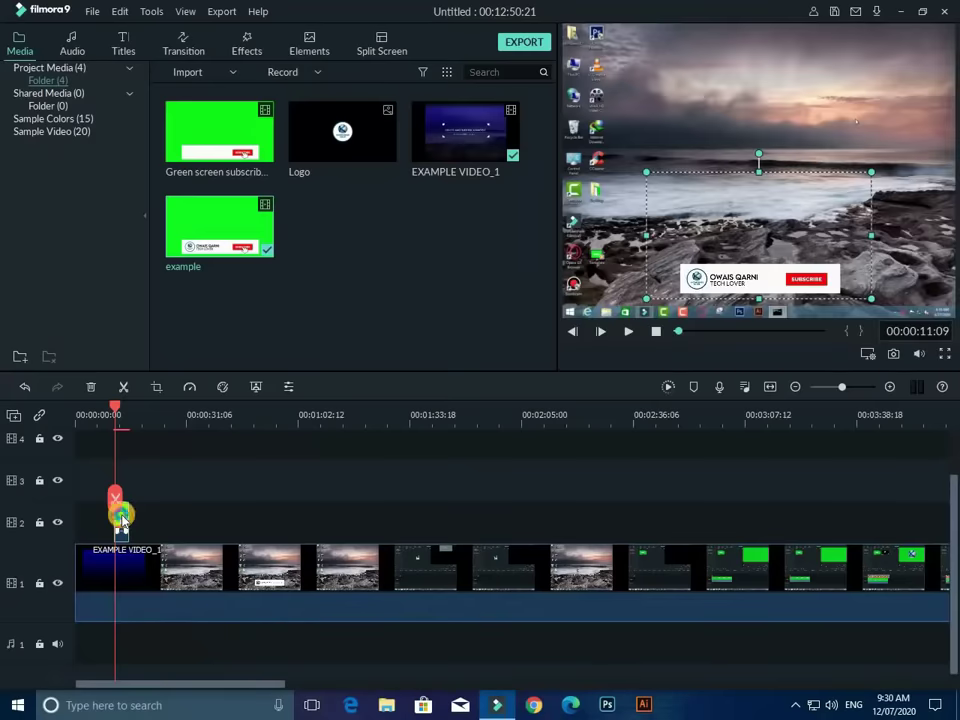
- Crop the lower third clip tightly around its banner using the Custom ratio, at about 1507 x 432
right_click(121, 518)
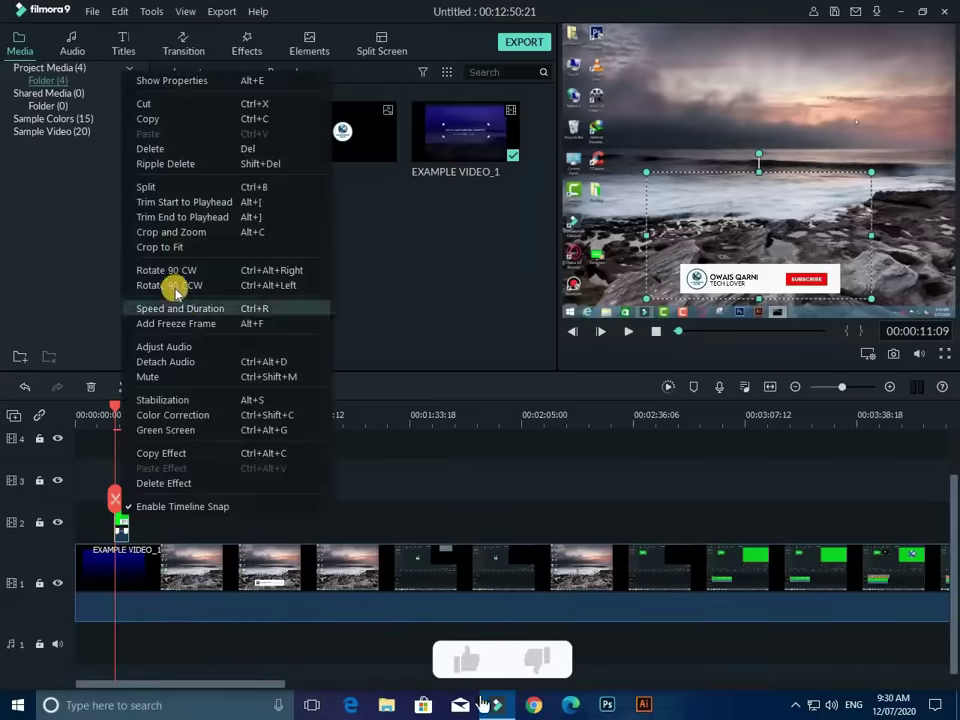
left_click(193, 236)
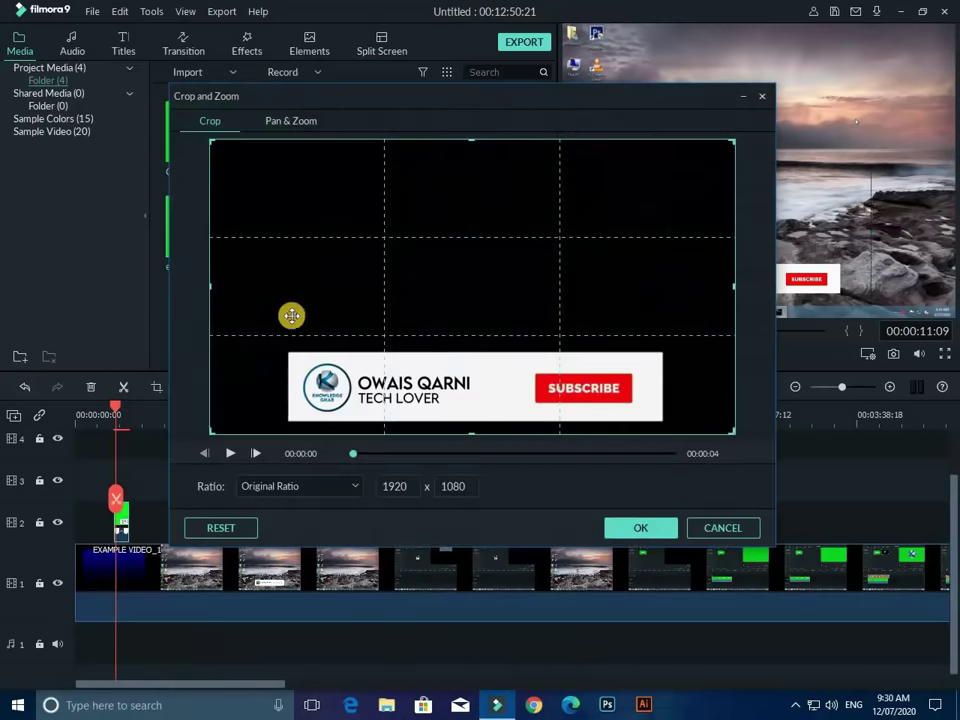
left_click(354, 487)
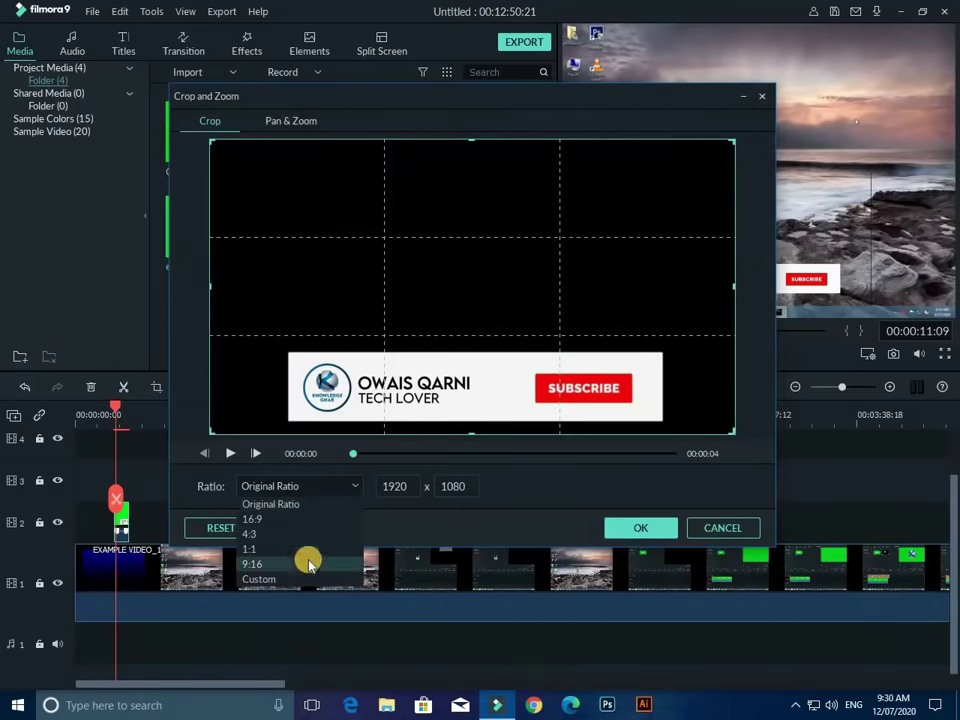
left_click(281, 579)
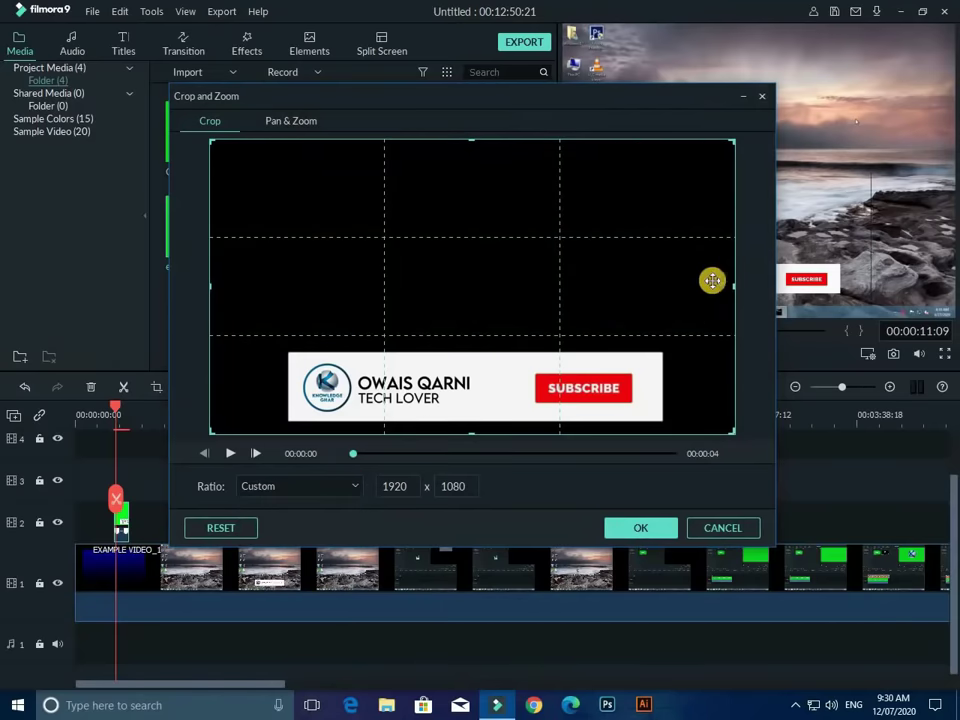
left_click_drag(735, 284, 677, 285)
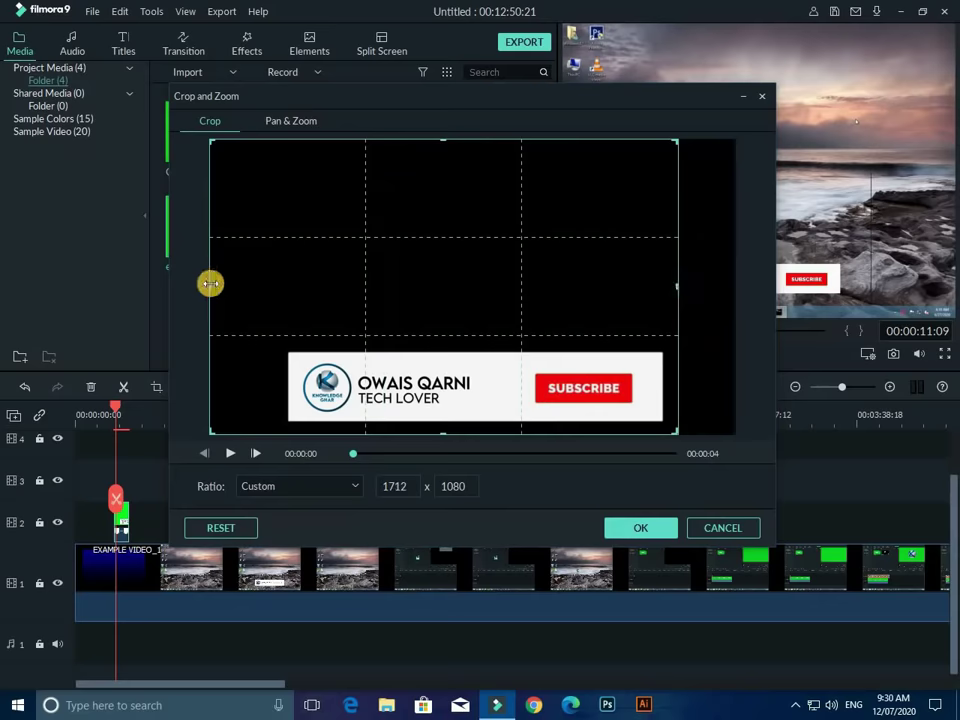
left_click_drag(210, 284, 270, 285)
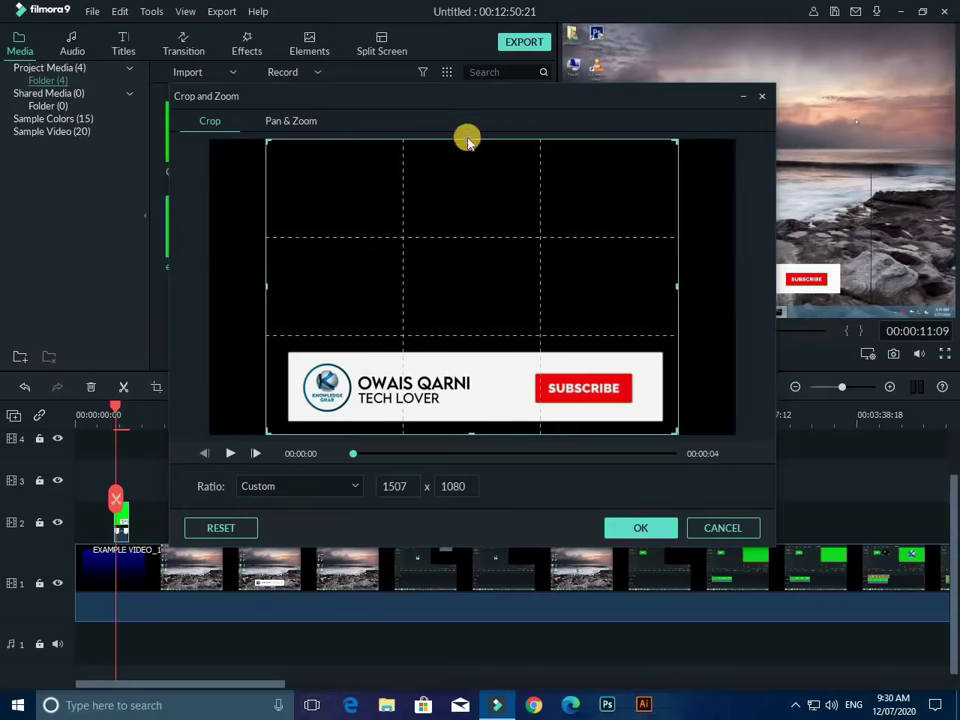
left_click_drag(473, 140, 479, 317)
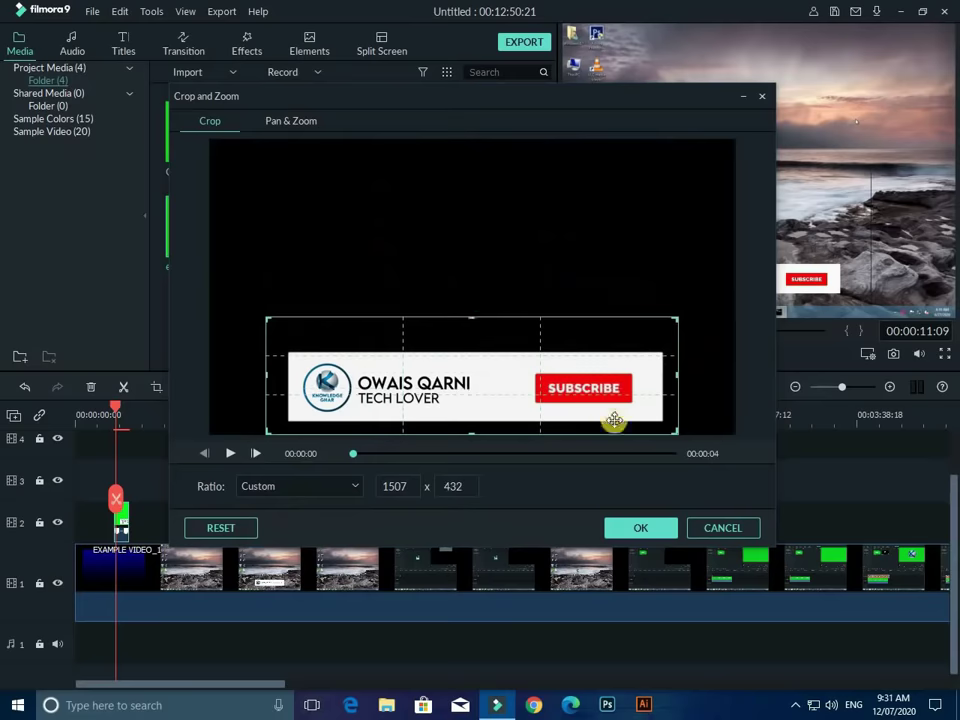
left_click(640, 529)
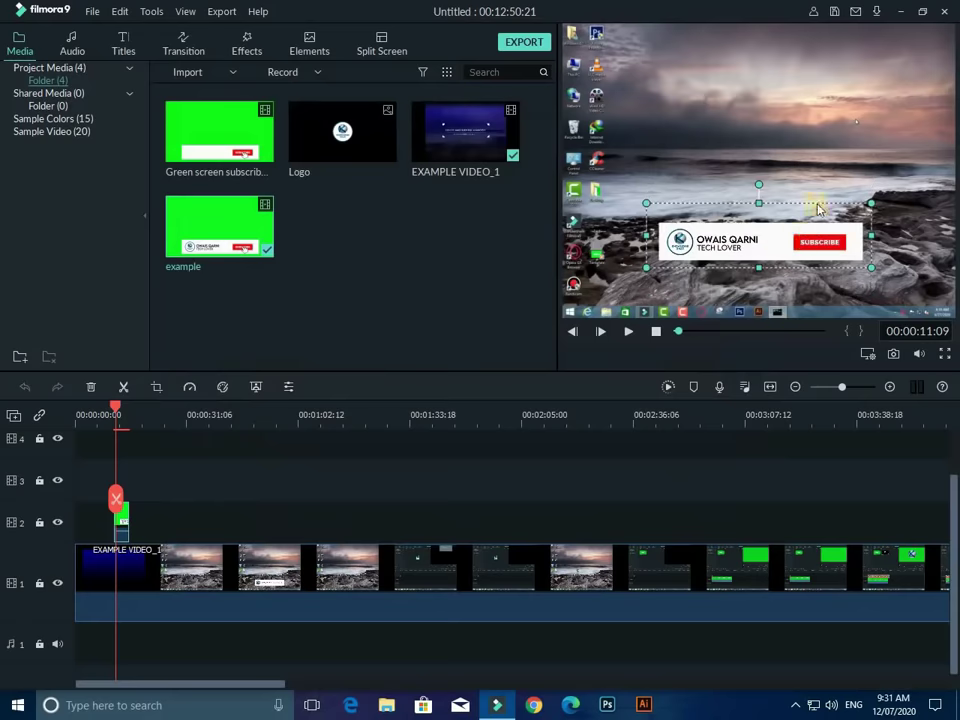
- Move the cropped lower third down to just above the taskbar in the video, keeping it horizontally centred
left_click_drag(822, 204, 822, 248)
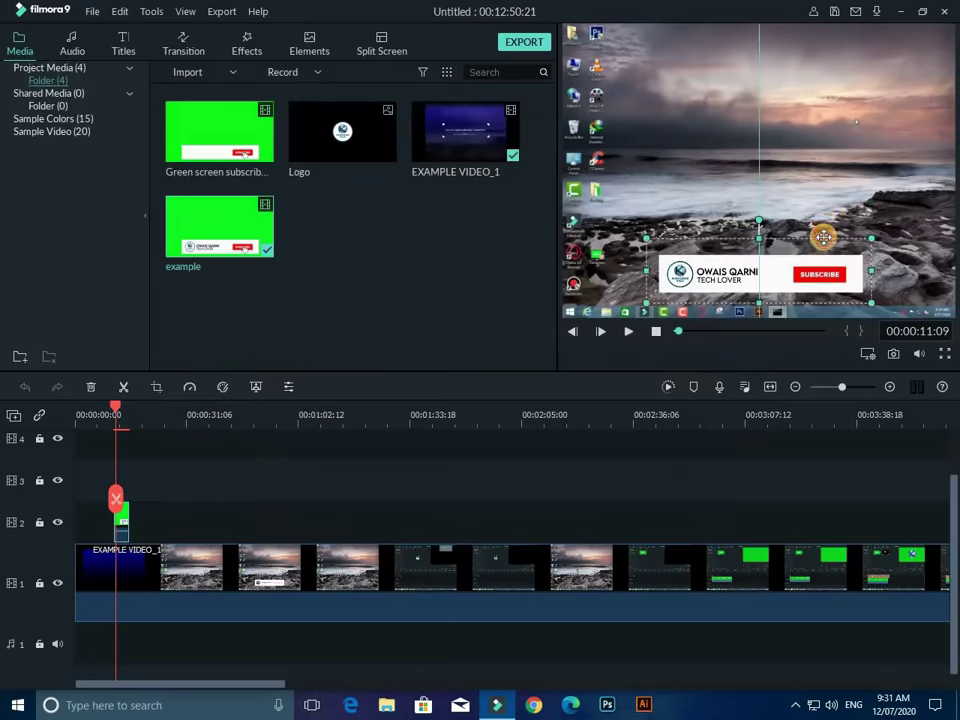
left_click(884, 177)
left_click(720, 278)
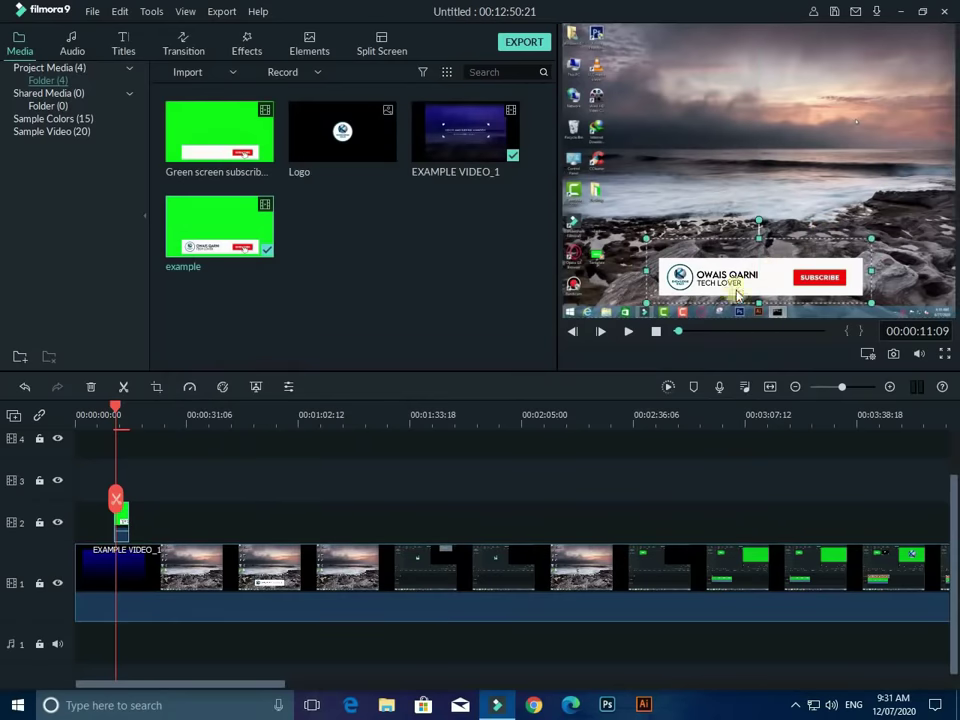
- Play back the cropped lower third from about 10 seconds and check it in full screen
left_click_drag(117, 402, 111, 402)
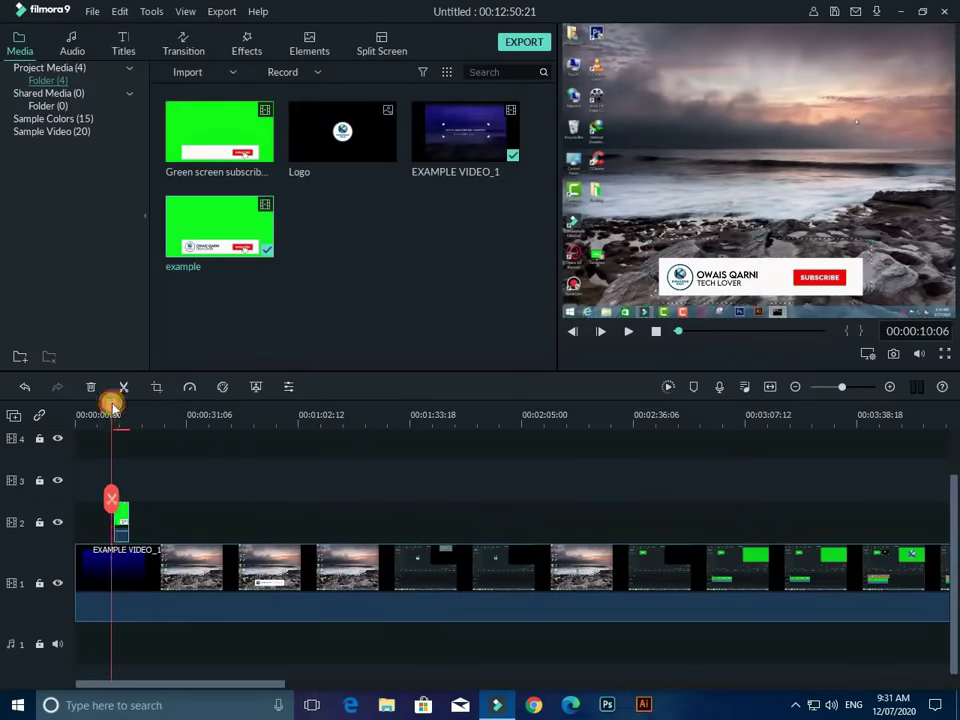
left_click(630, 333)
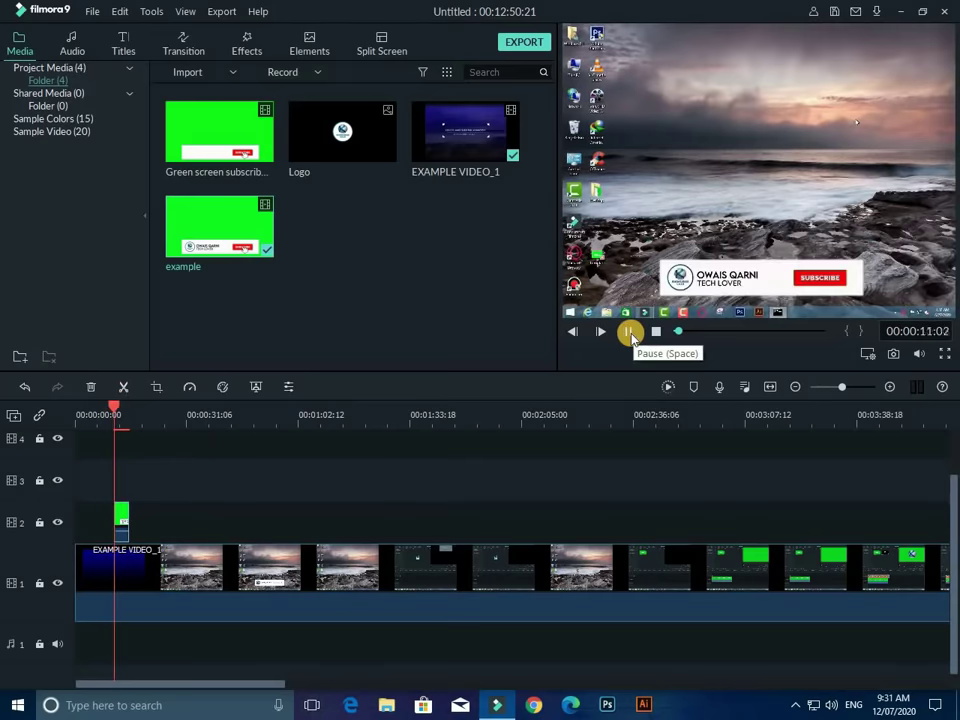
key("space")
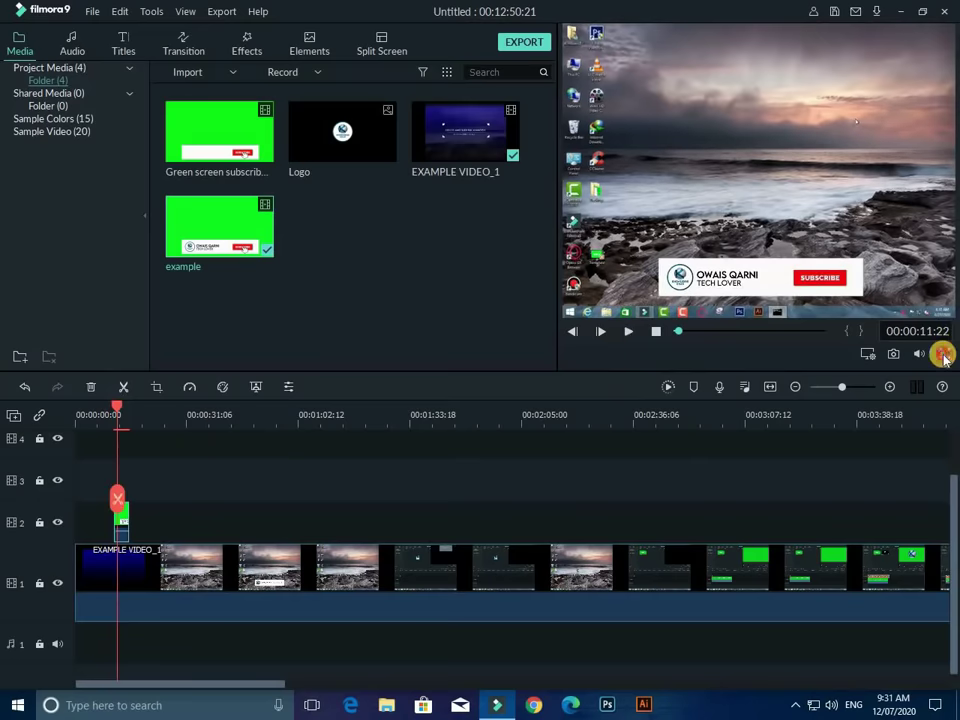
left_click(943, 355)
key("space")
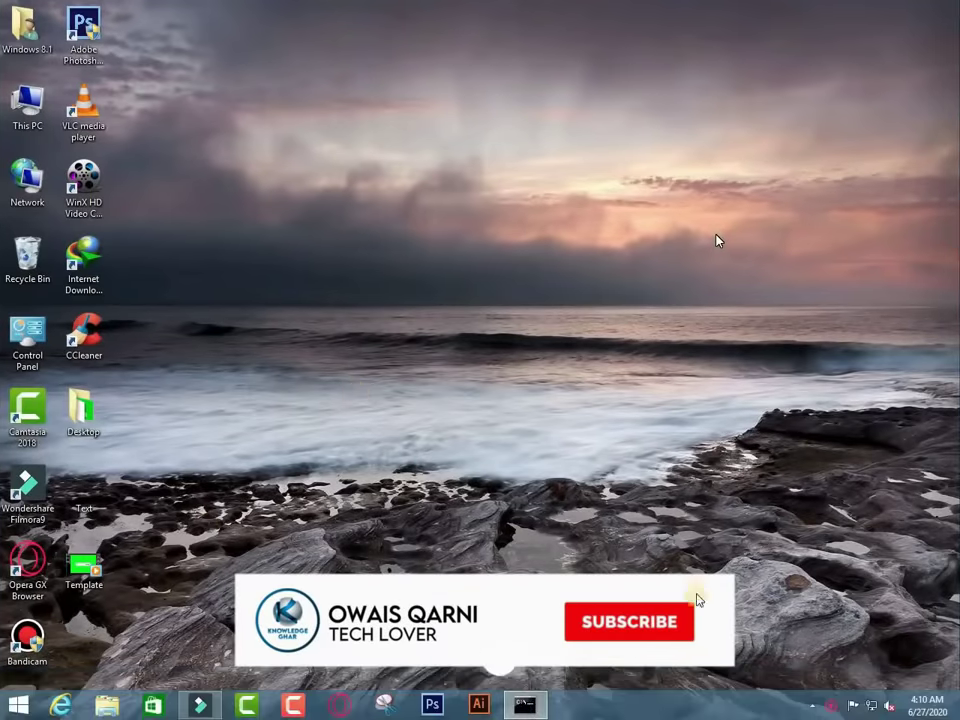
mouse_move(797, 716)
left_click(943, 705)
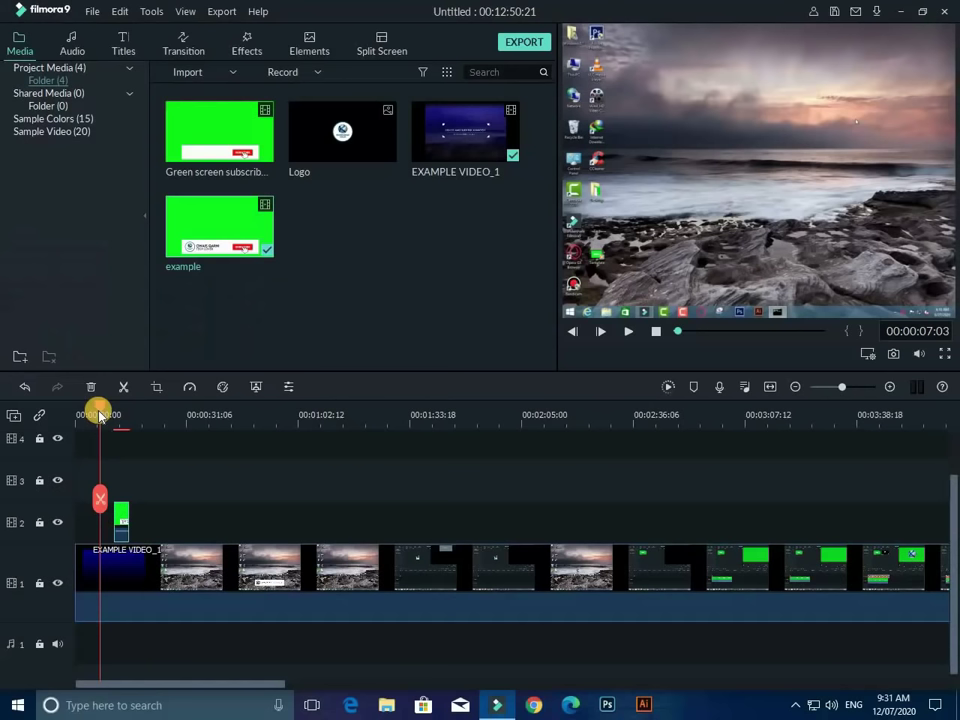
- Apply the Up Down 1 motion effect to the lower third clip
double_click(121, 513)
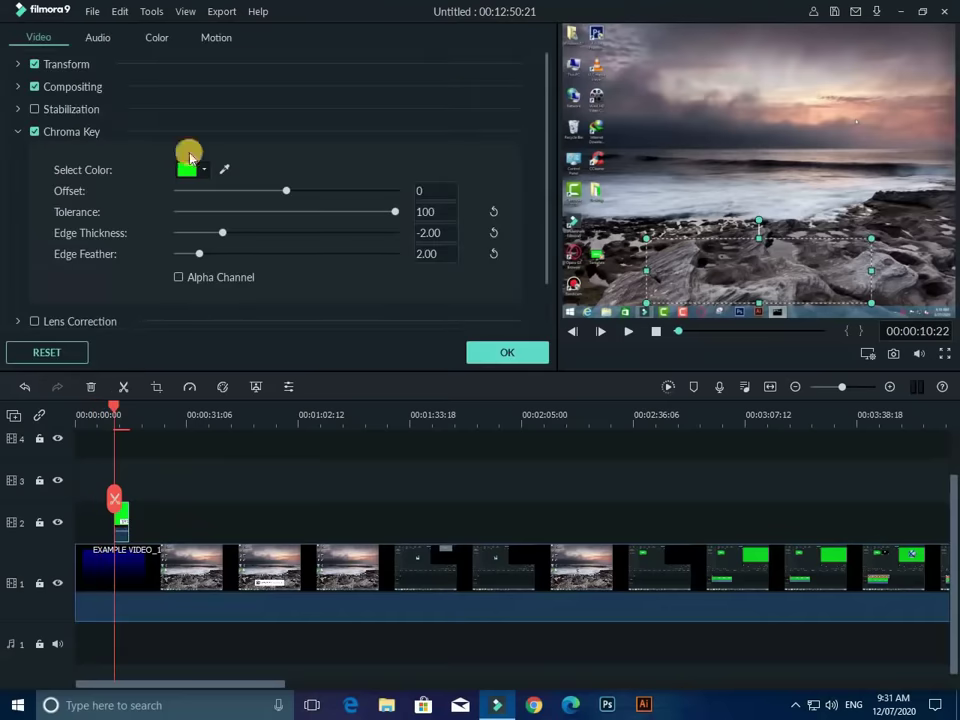
left_click(213, 40)
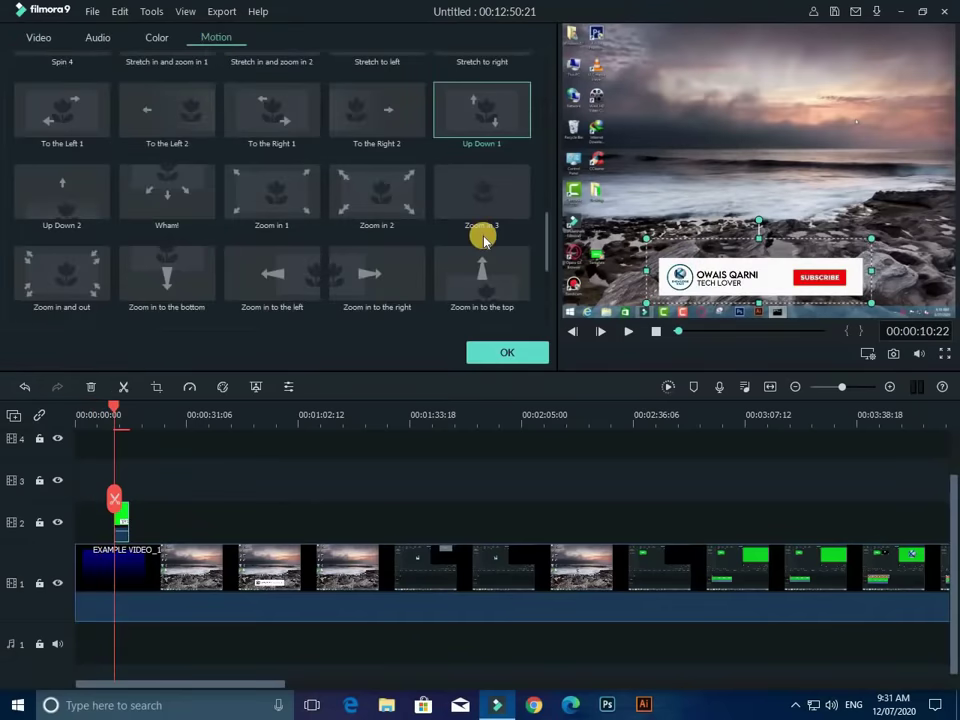
scroll(480, 238, "down", 2)
scroll(482, 238, "up", 2)
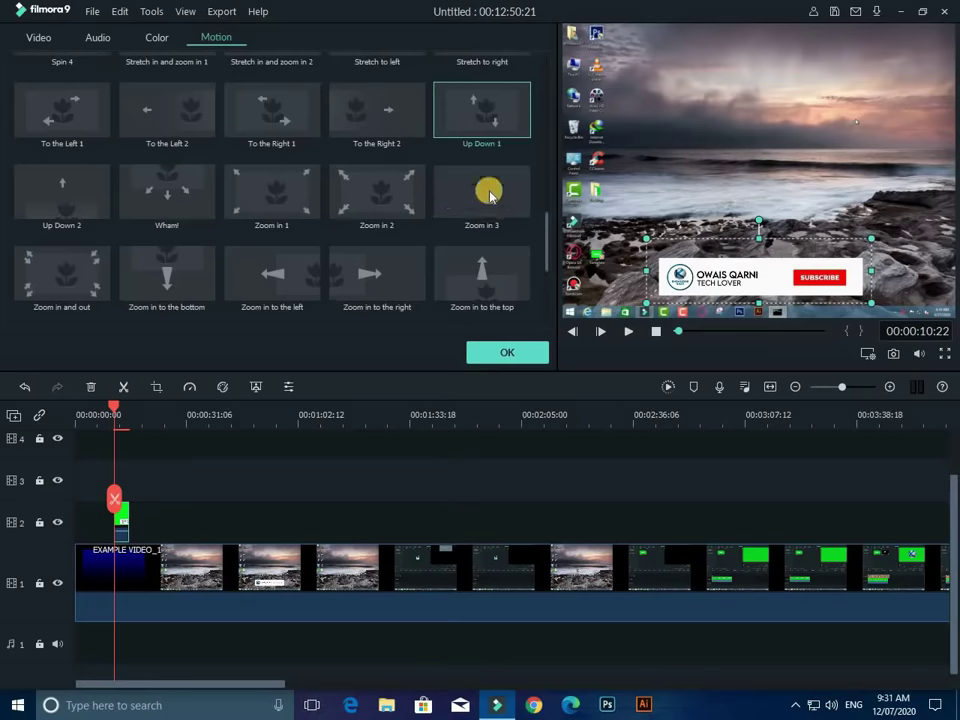
left_click(487, 120)
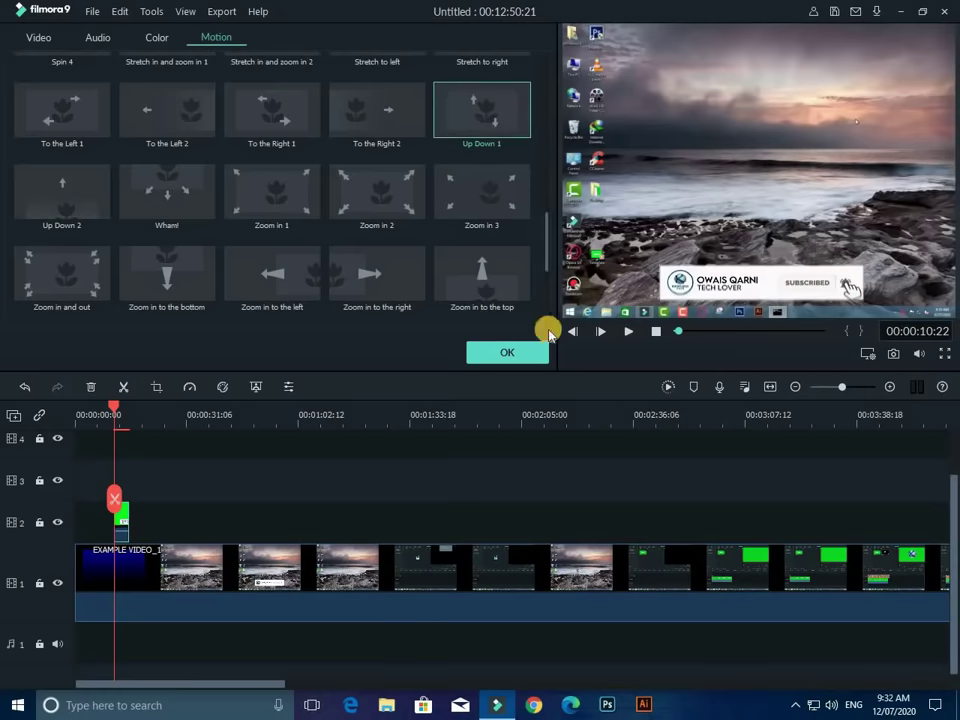
left_click(521, 353)
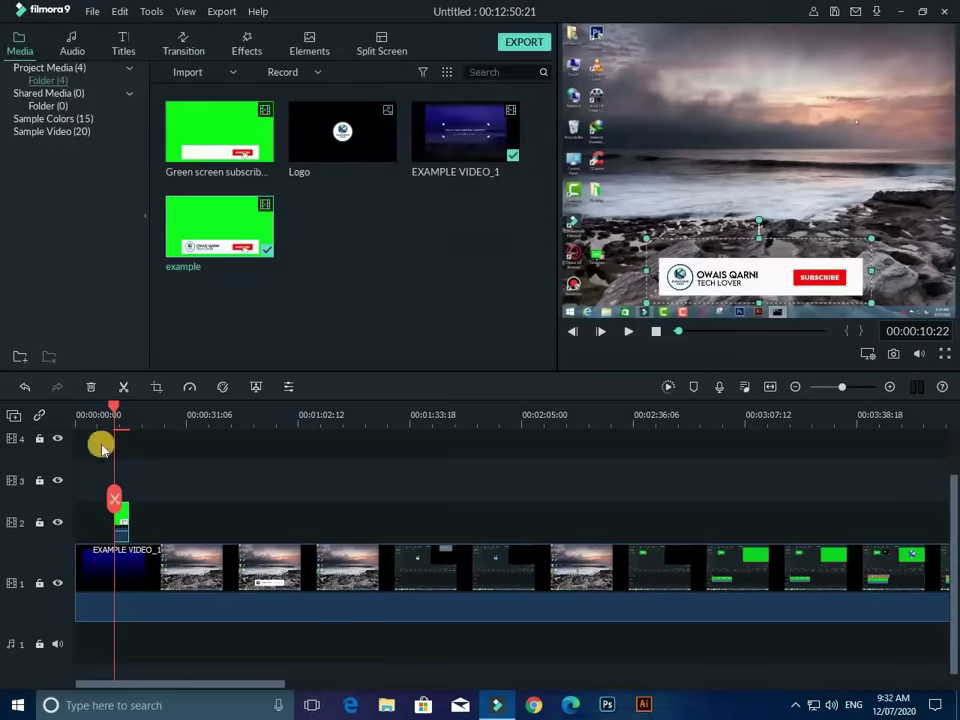
- Play the timeline from about 10 seconds to check how the lower third animates in and out
left_click_drag(115, 416, 111, 410)
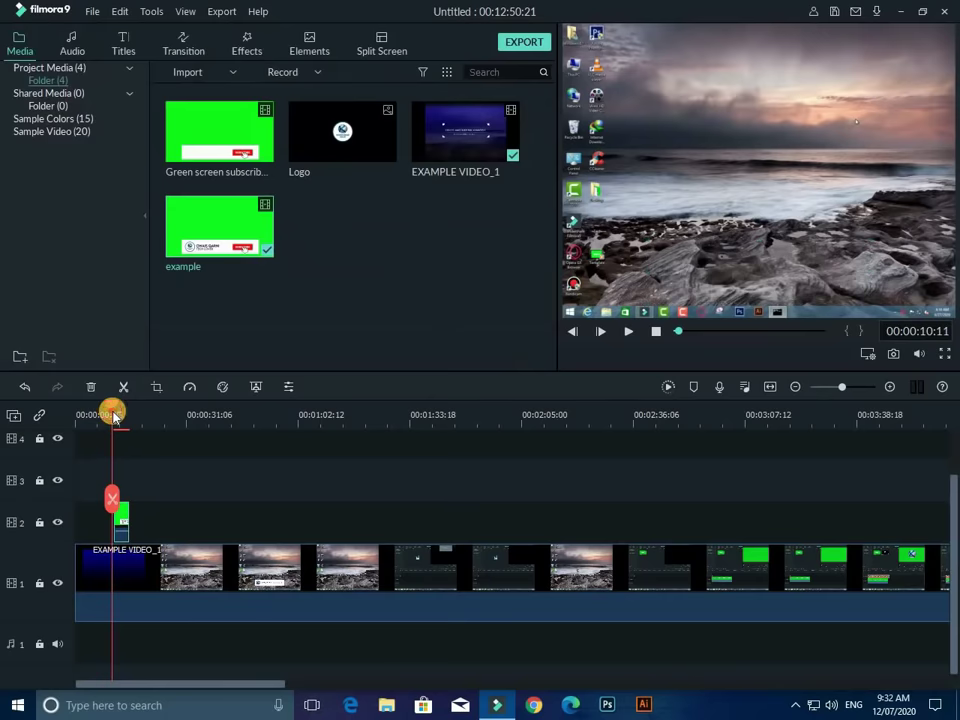
left_click(626, 333)
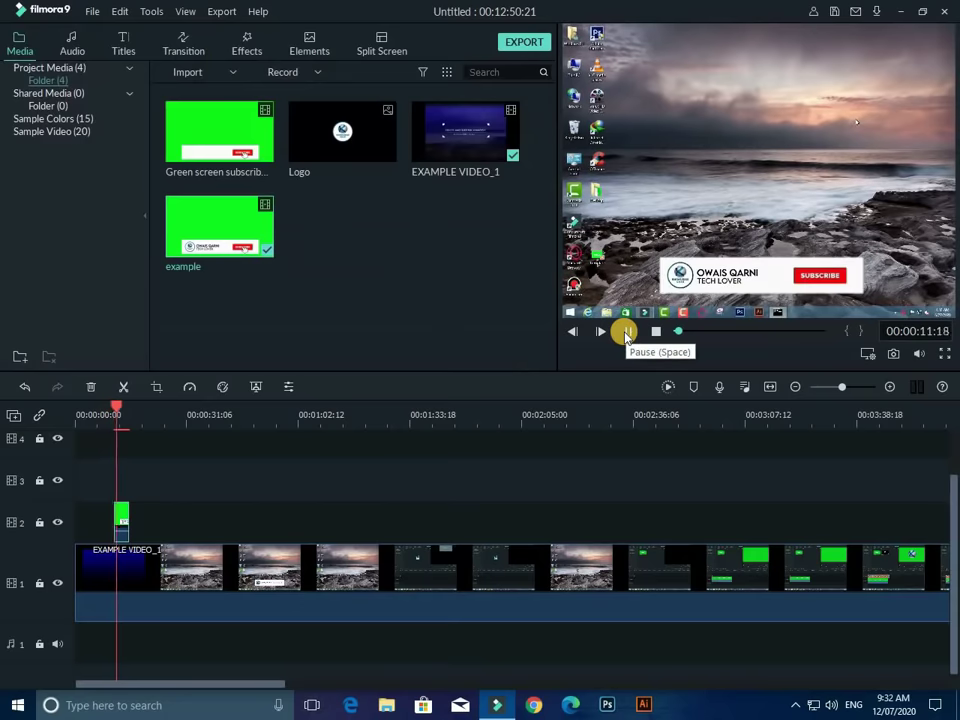
left_click(626, 333)
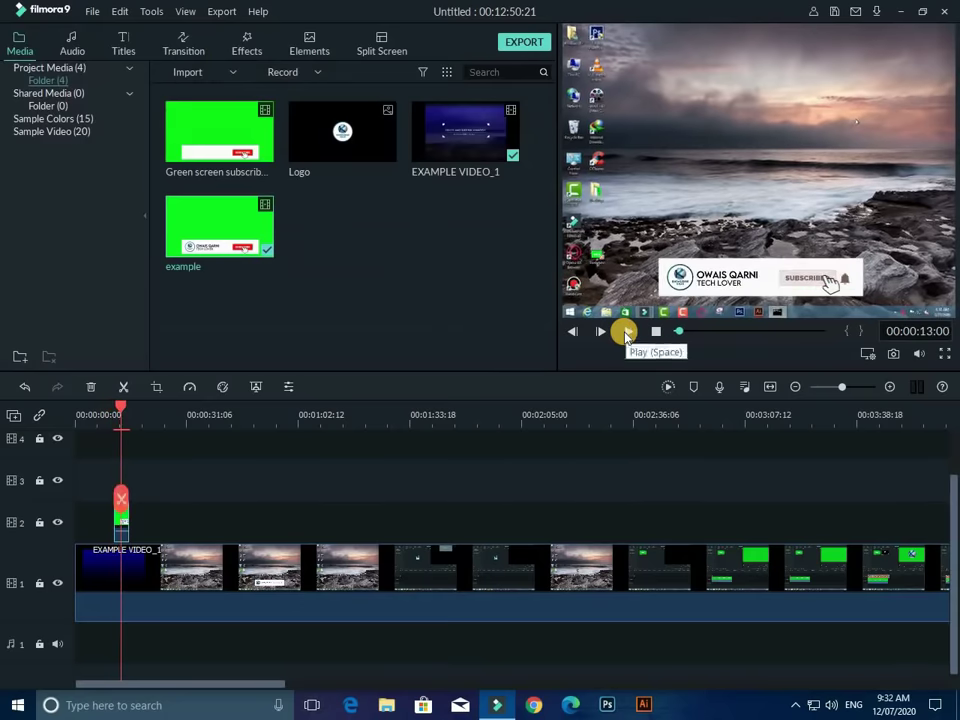
left_click(626, 333)
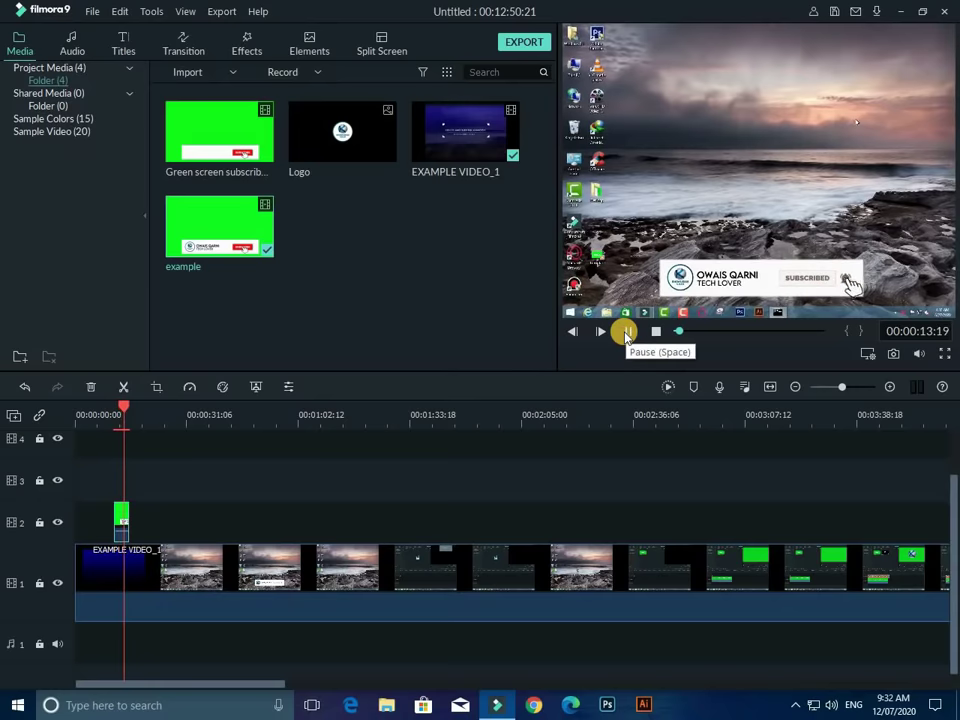
key("space")
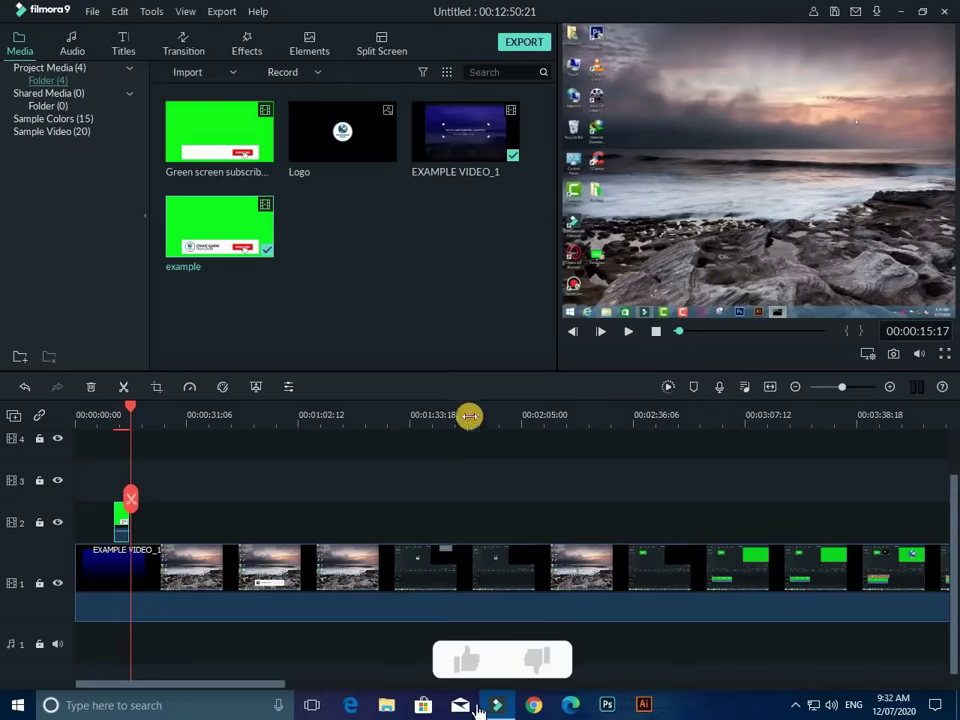
- Render the timeline preview and play the animated lower third in full screen from about 10 seconds
left_click(666, 388)
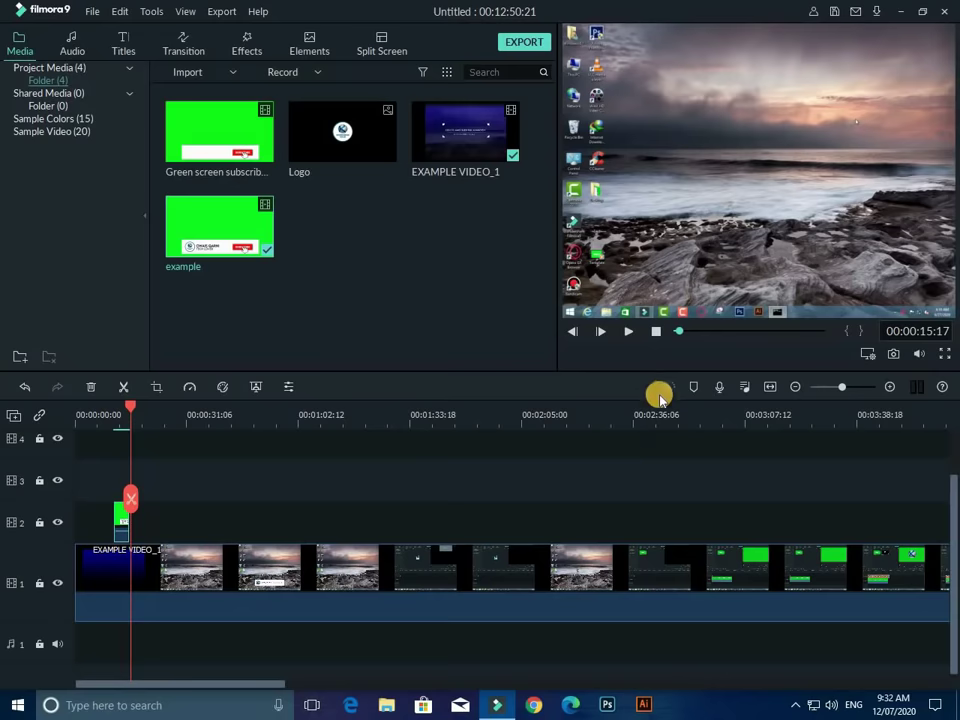
left_click_drag(130, 402, 110, 403)
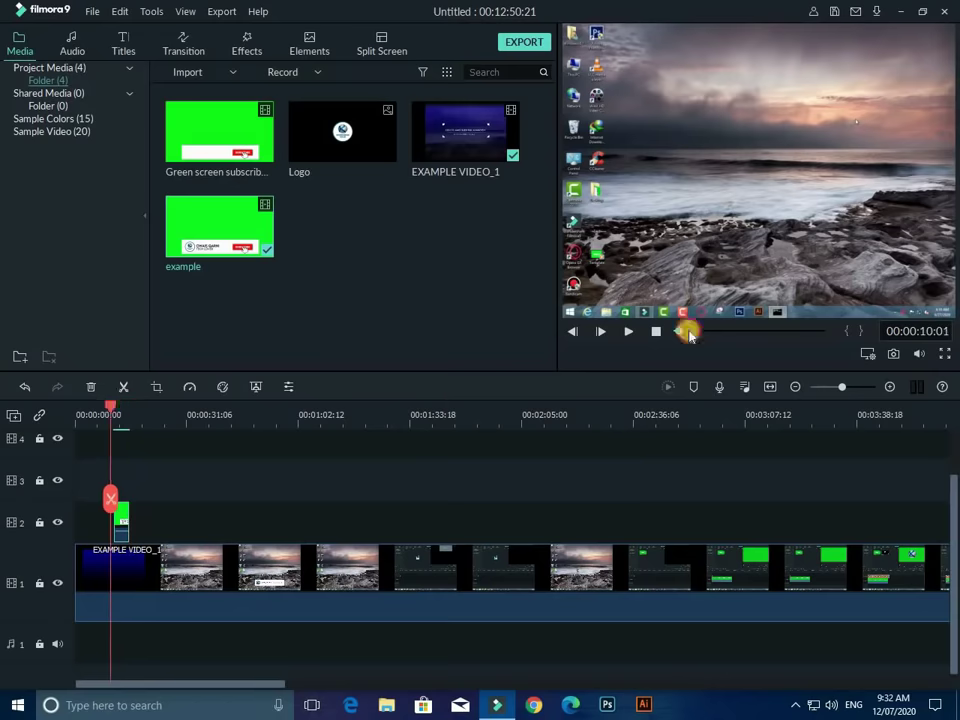
left_click(945, 353)
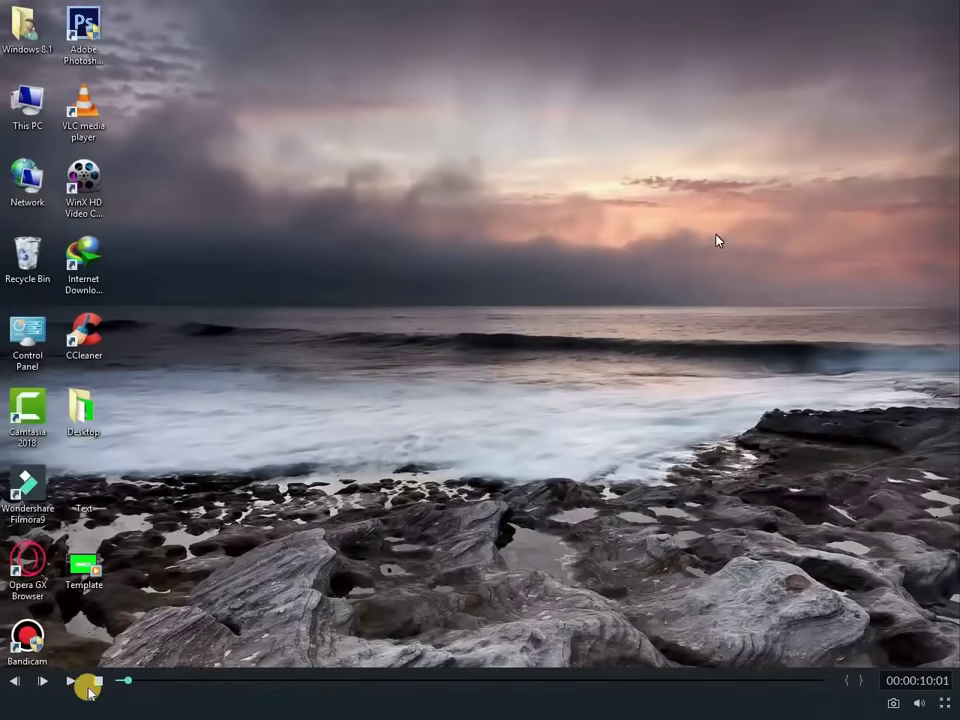
left_click(72, 683)
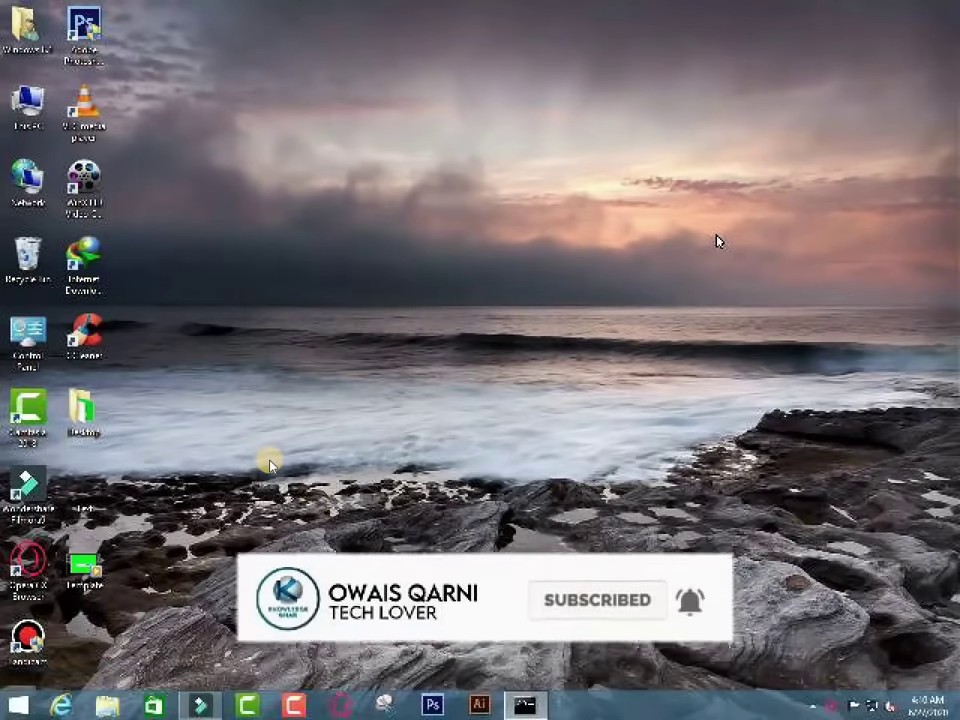
mouse_move(522, 712)
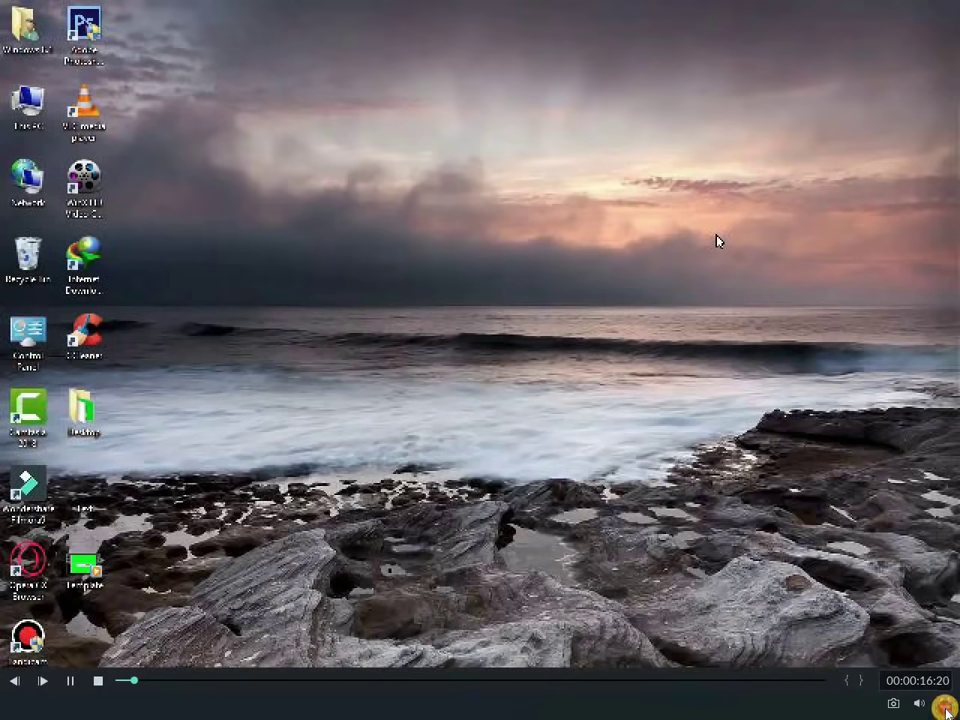
key("Escape")
left_click(628, 332)
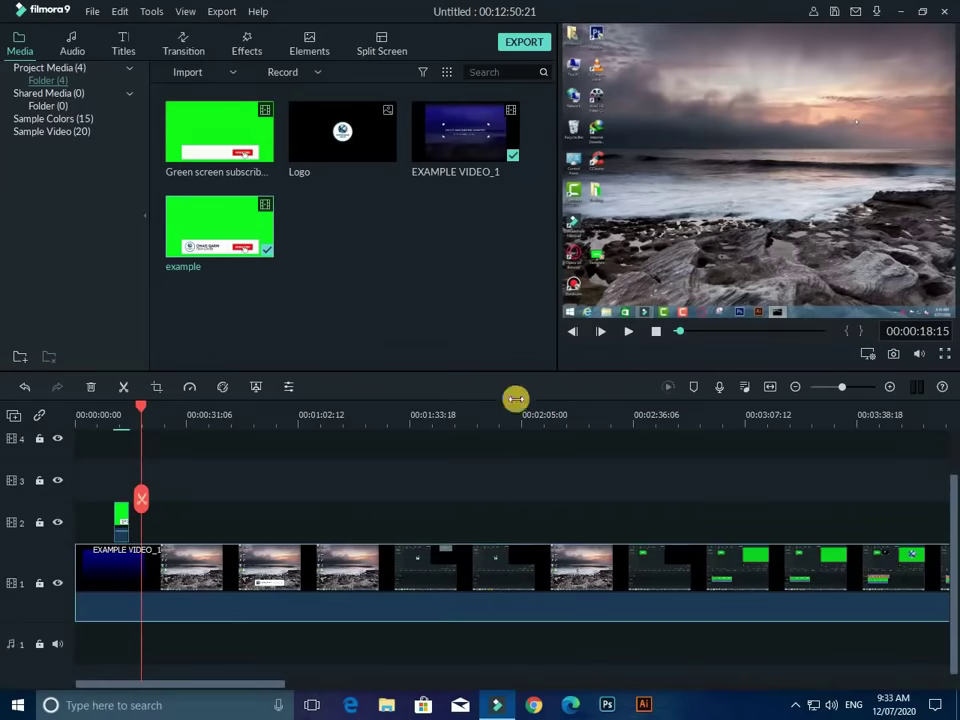
- Replay the rendered lower third from about 12 seconds until its exit animation ends
left_click_drag(140, 405, 120, 404)
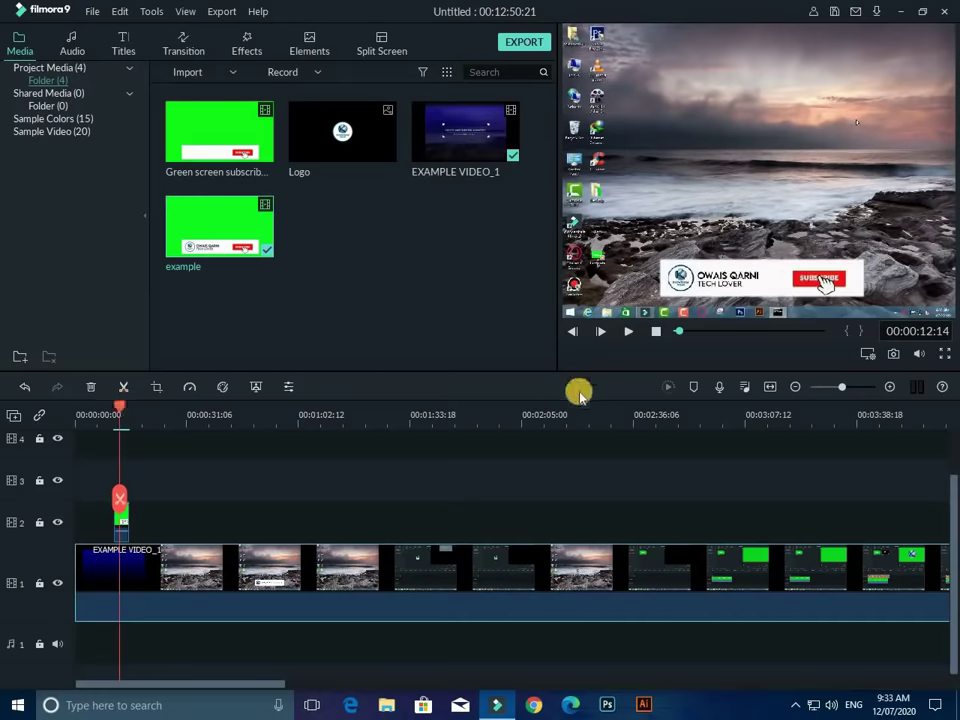
left_click(629, 333)
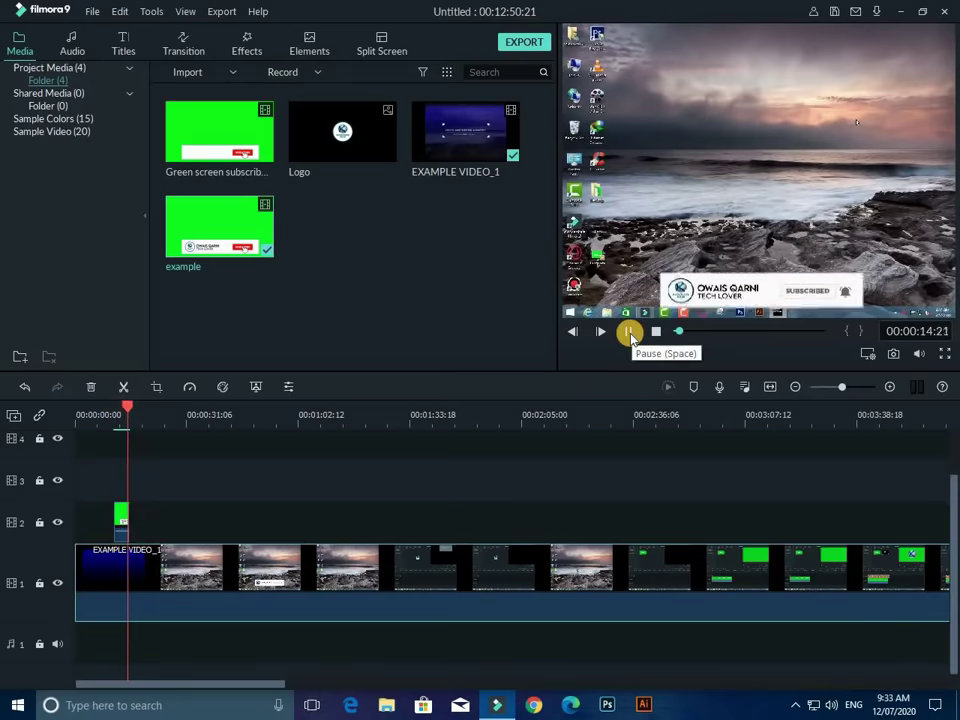
left_click(629, 333)
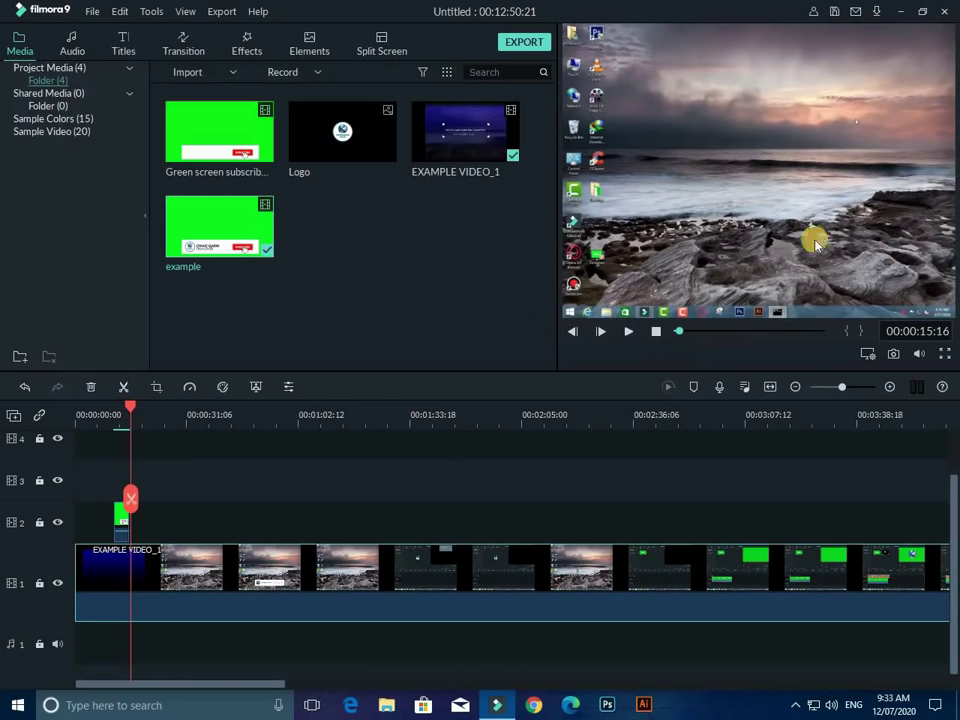
- Minimize the video editor and refresh the desktop
left_click(897, 12)
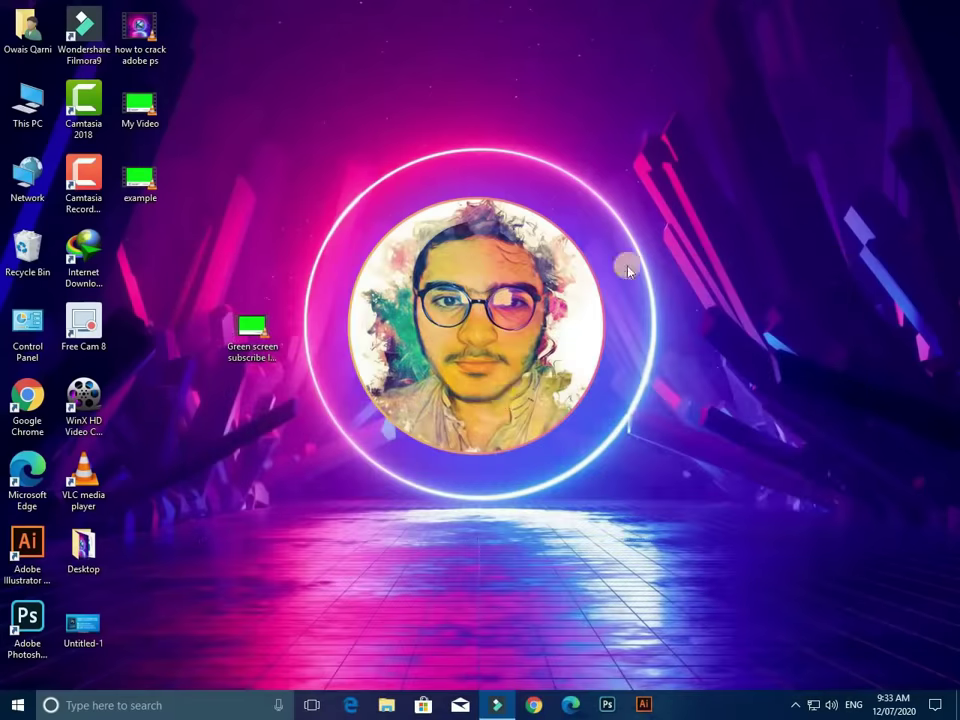
right_click(501, 400)
left_click(534, 441)
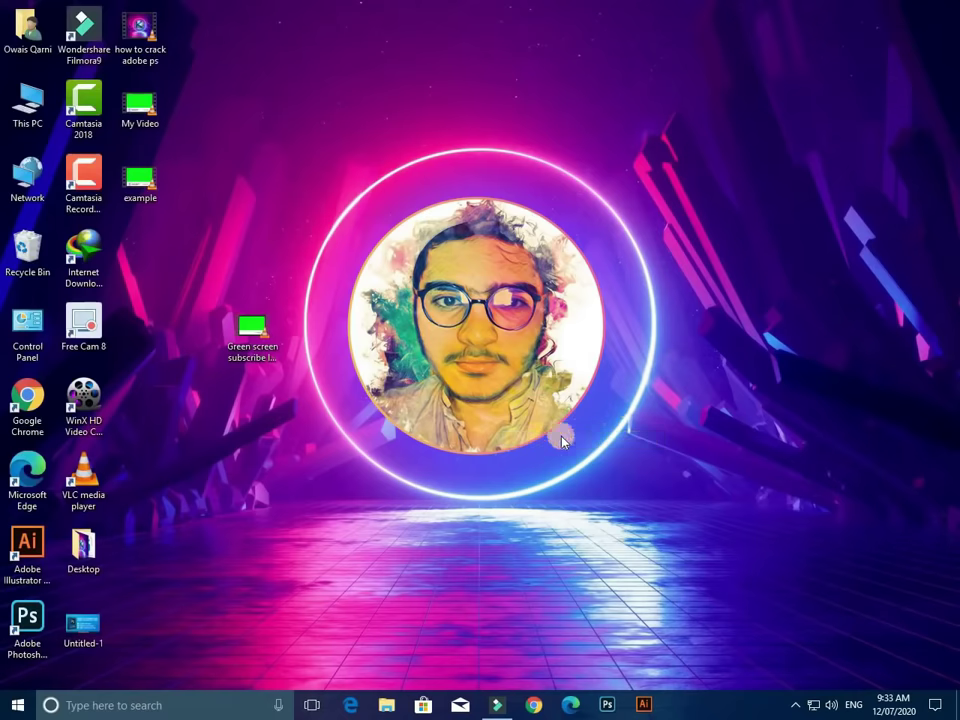